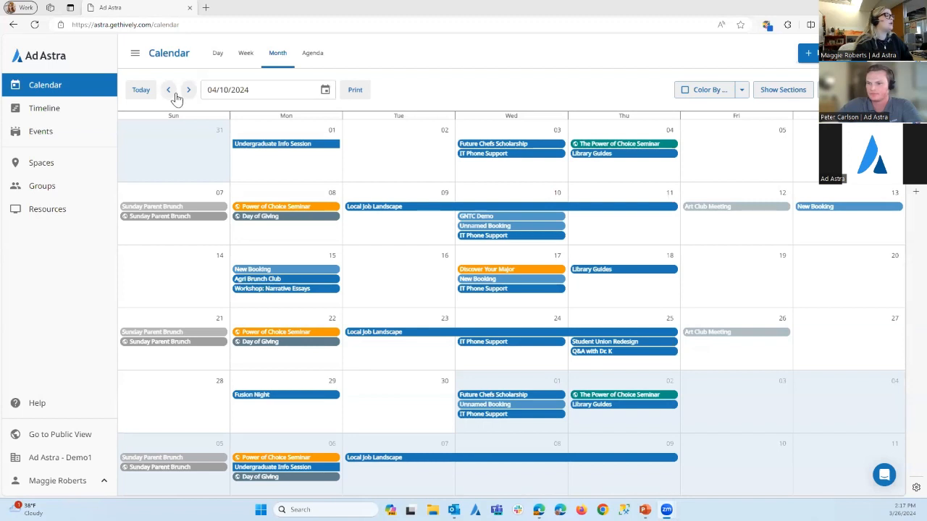
Check the calendar's date picker without changing the date, and view the bookings by week and by day
click(325, 93)
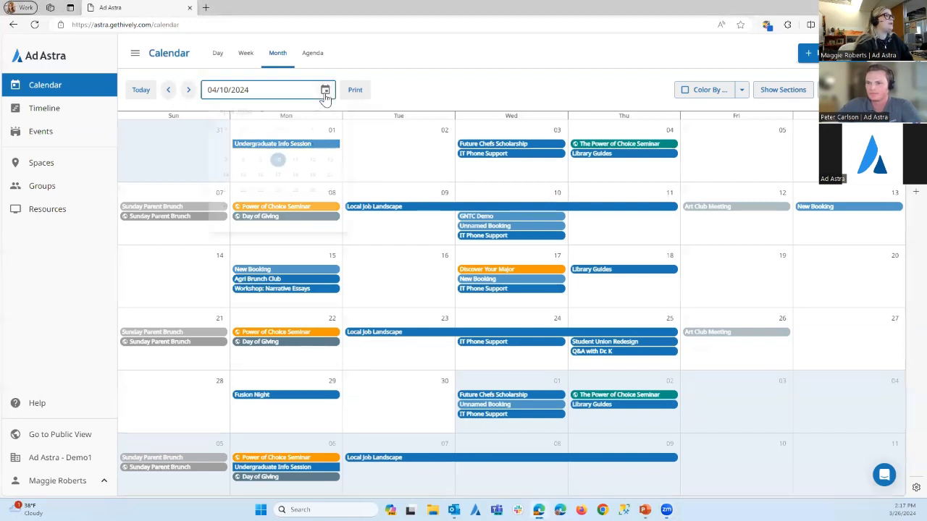
click(453, 89)
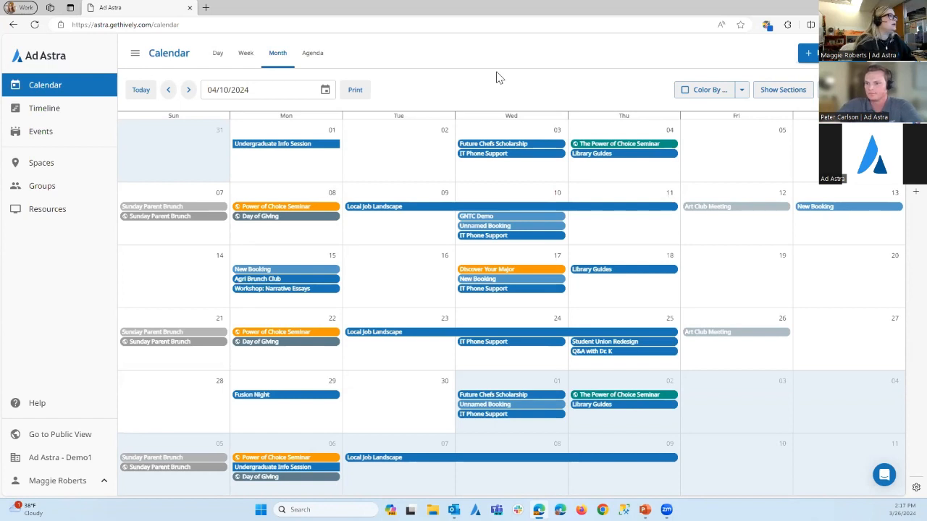
click(246, 58)
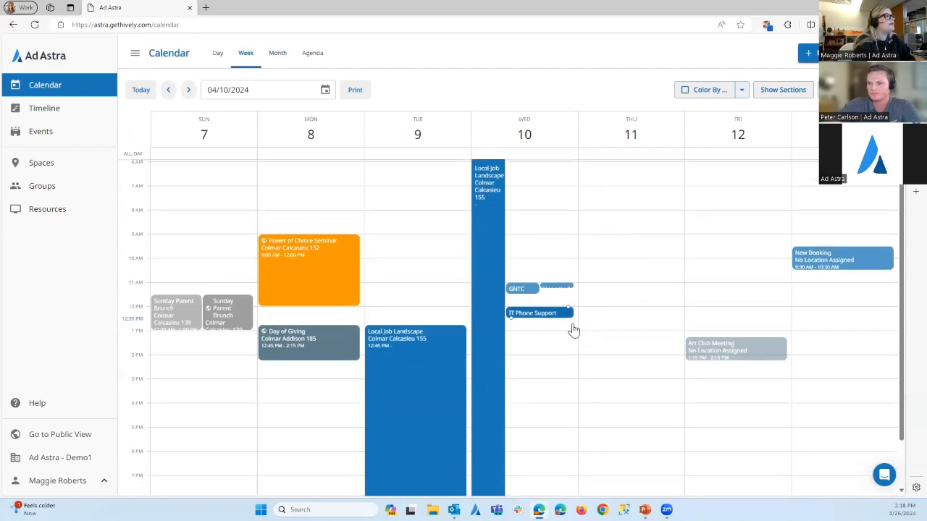
click(216, 56)
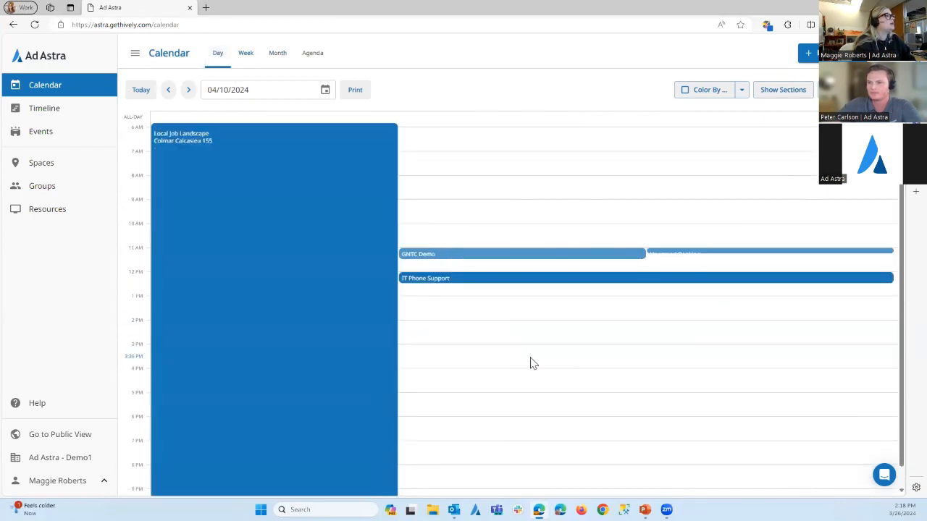
Browse the April 2024 bookings in the agenda view and return to the month view
click(310, 58)
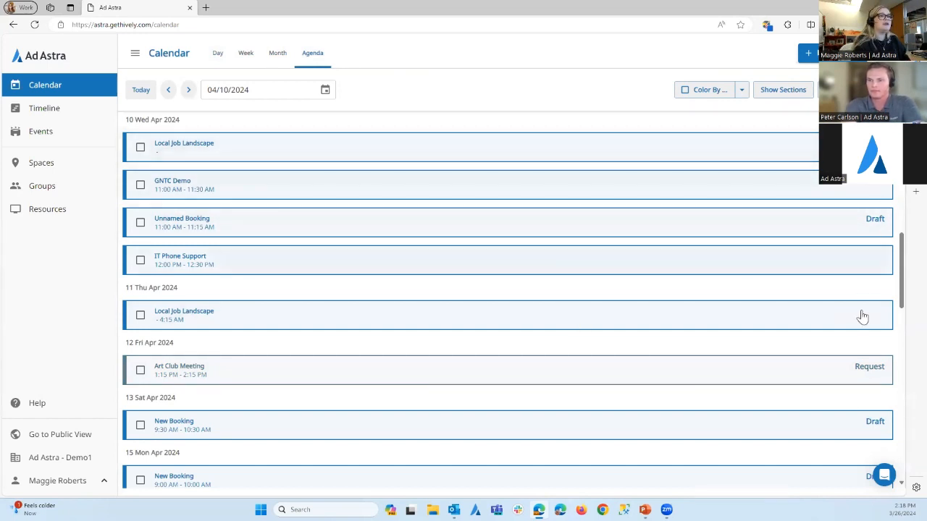
scroll(874, 347, down, 2)
scroll(854, 326, up, 7)
scroll(822, 268, up, 3)
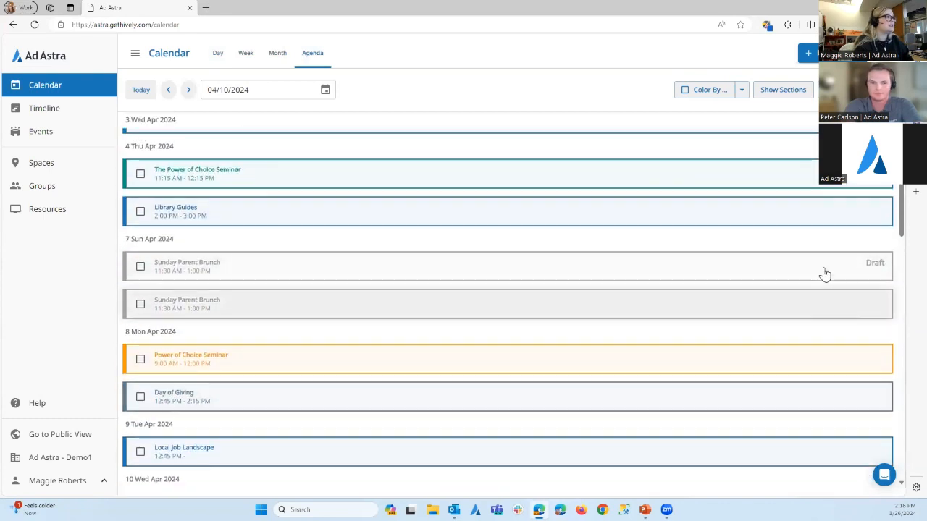
scroll(255, 275, down, 6)
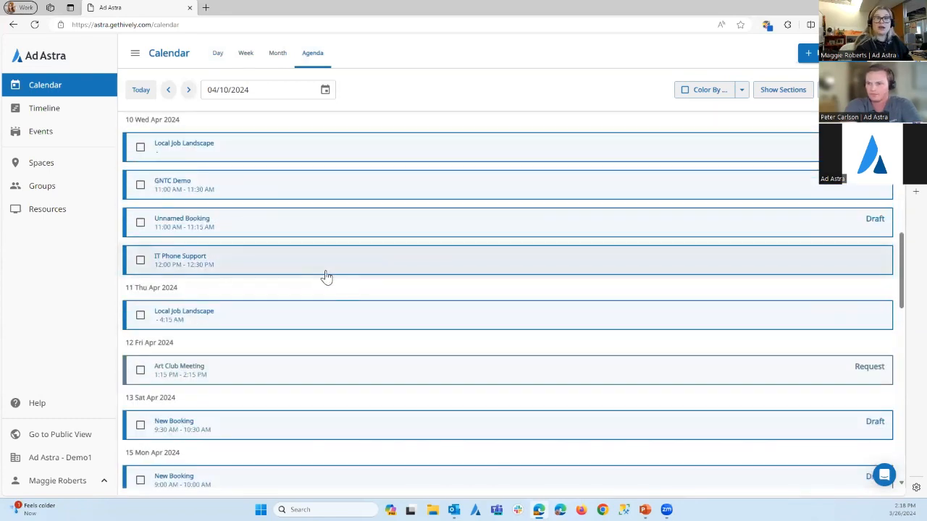
click(278, 54)
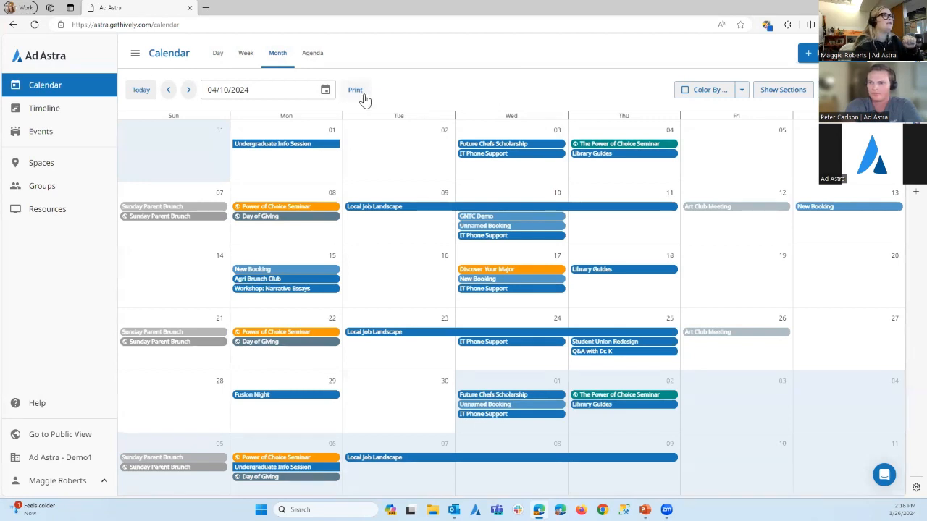
Color the calendar bookings by Booking Status, and reset all color settings
click(741, 92)
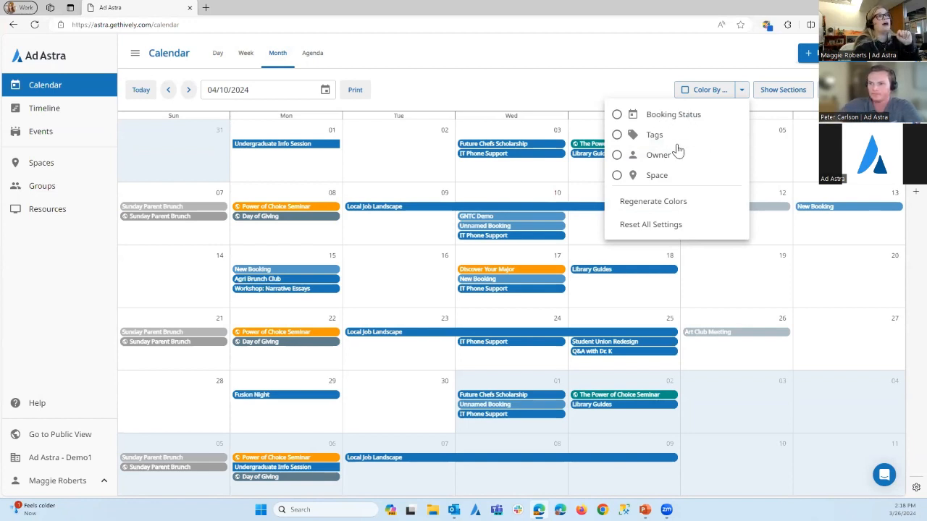
click(616, 114)
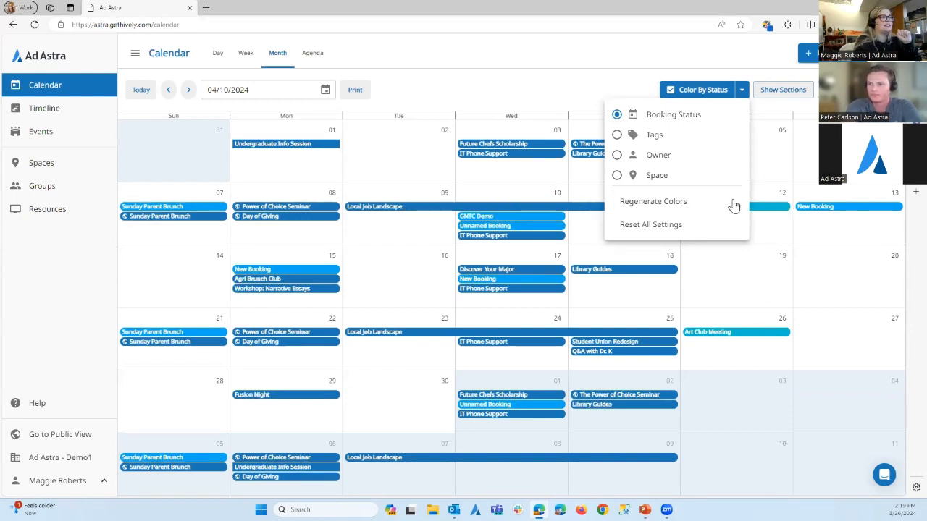
click(651, 228)
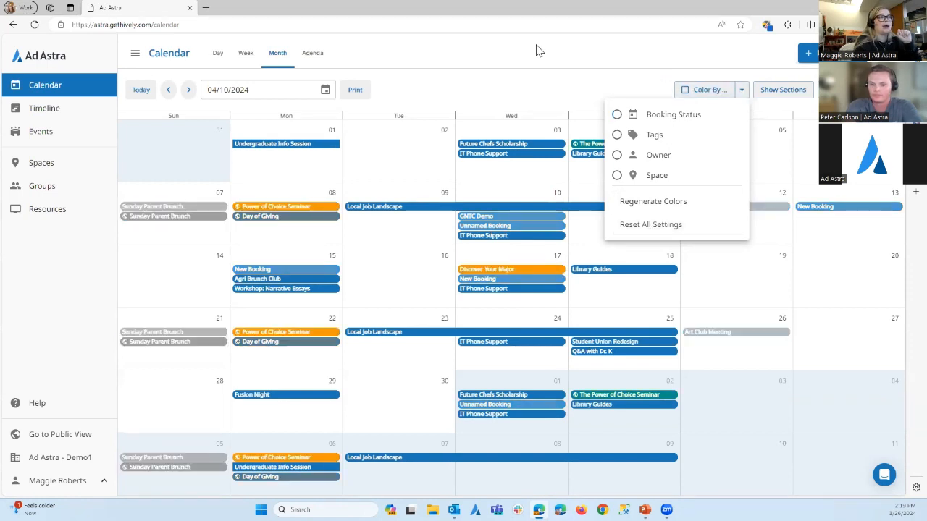
click(532, 90)
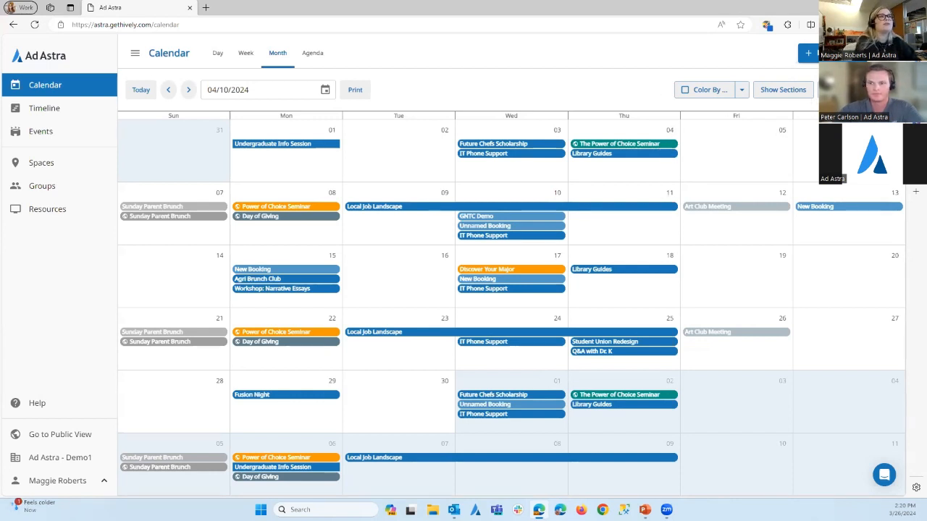
Examine the calendar's filter choices for category, person, booking owner, group and space without applying any
click(846, 90)
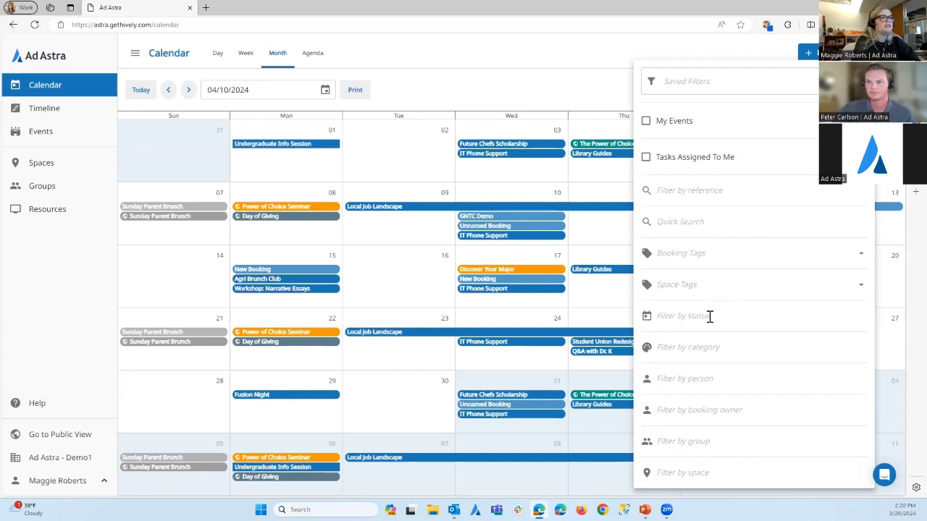
click(703, 350)
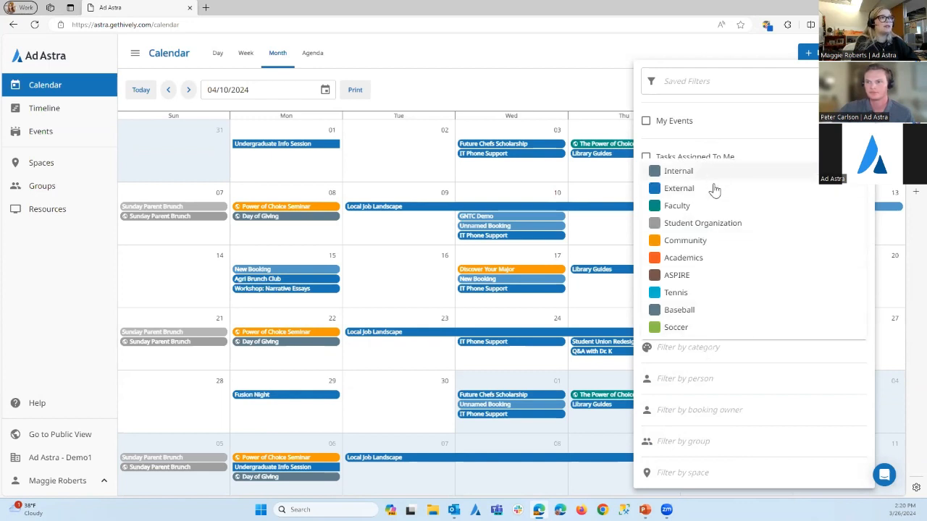
click(695, 380)
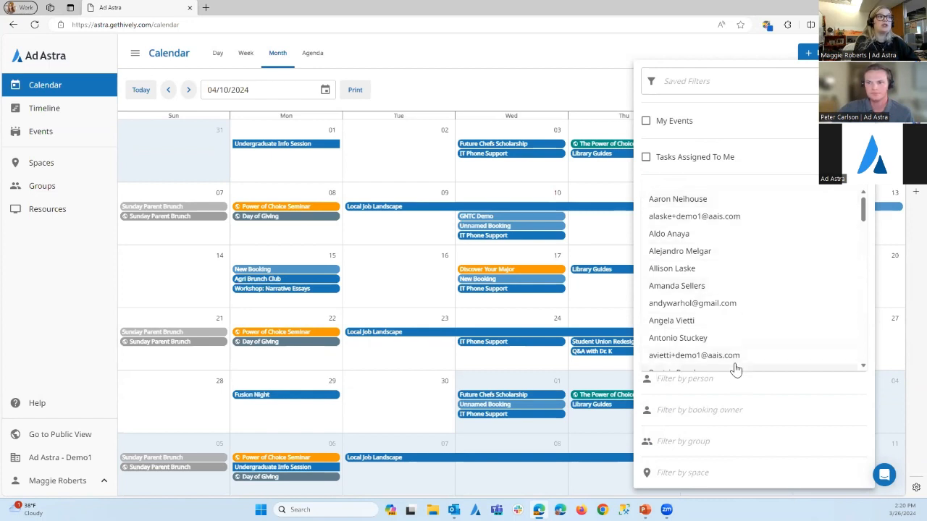
scroll(738, 364, down, 2)
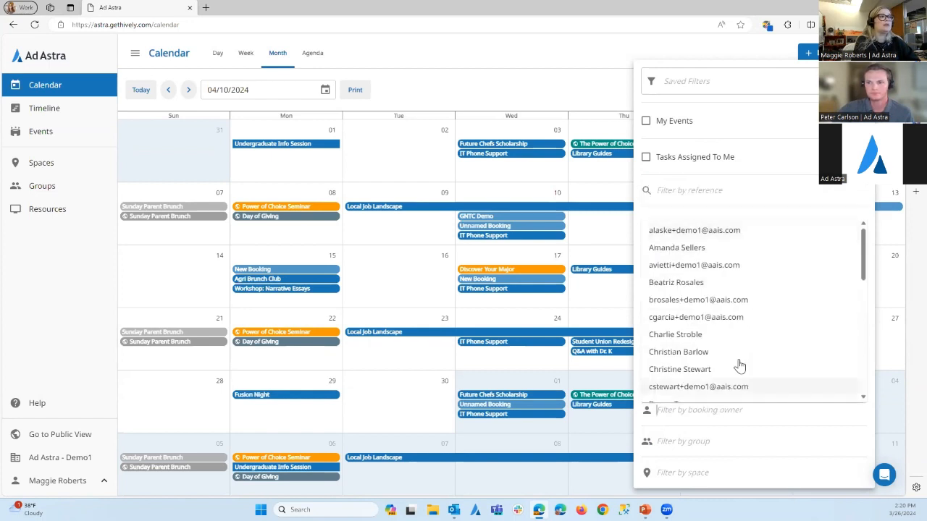
click(707, 442)
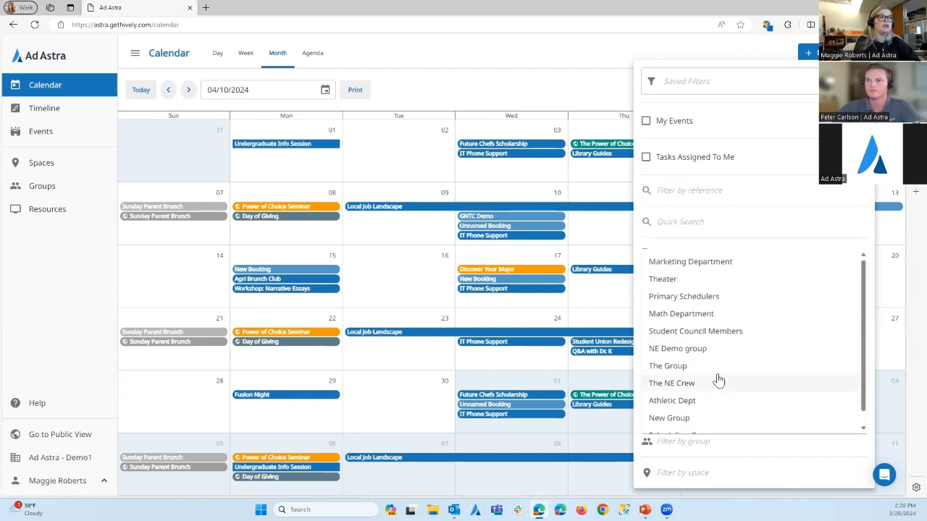
click(712, 470)
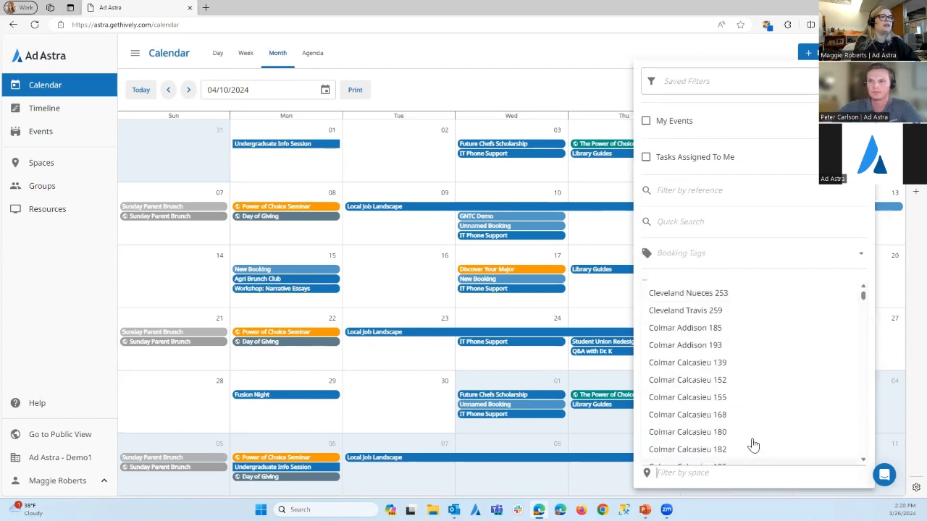
scroll(753, 434, down, 5)
scroll(751, 449, up, 5)
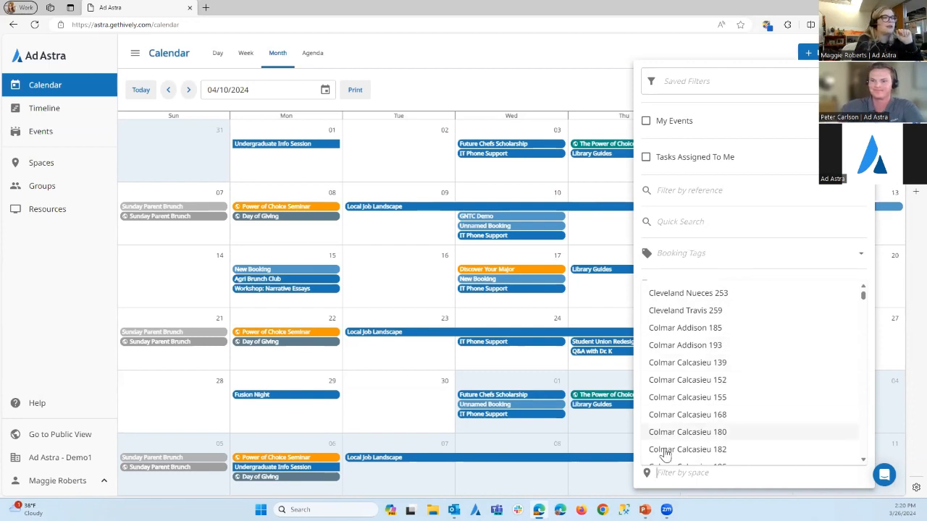
click(676, 472)
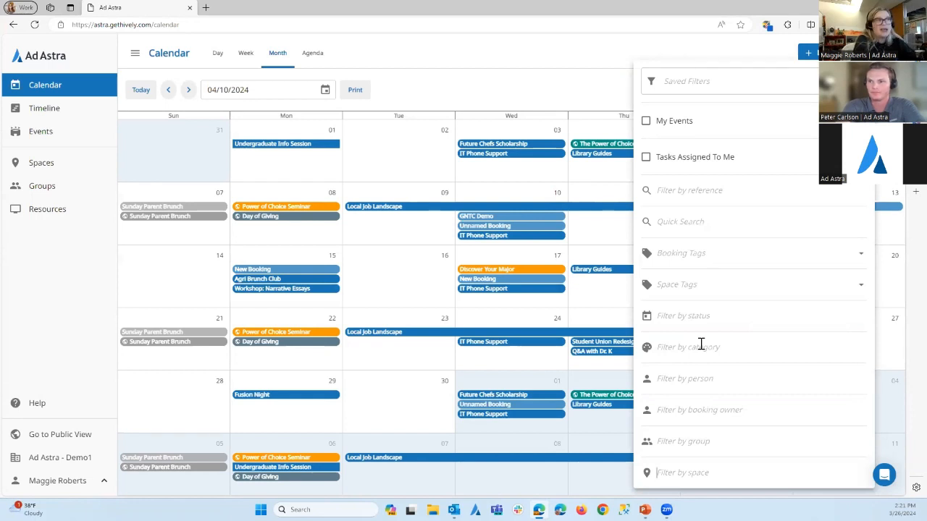
click(586, 98)
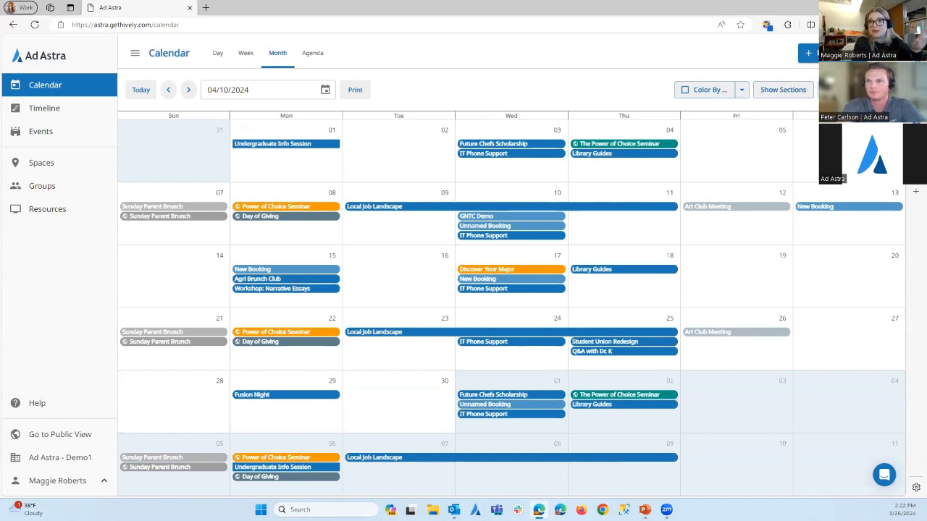
View the recent notifications and dismiss the list
click(885, 53)
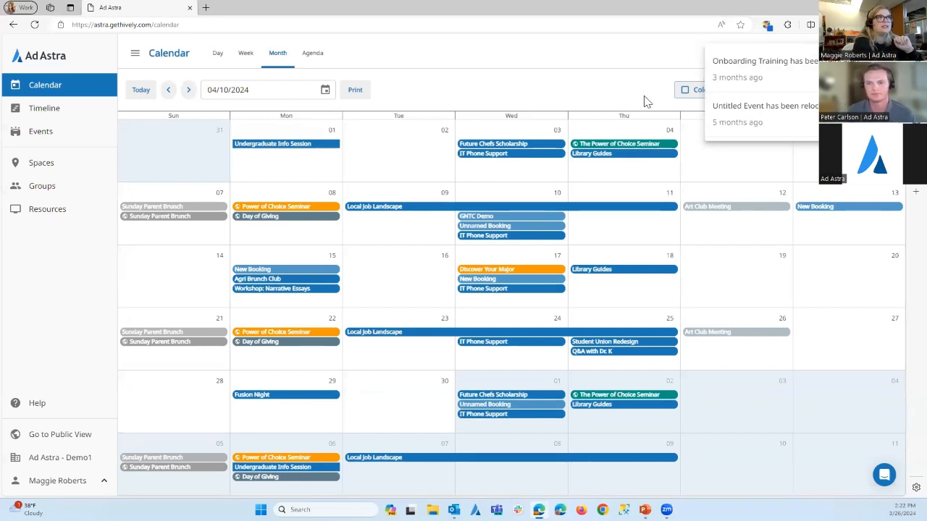
click(612, 64)
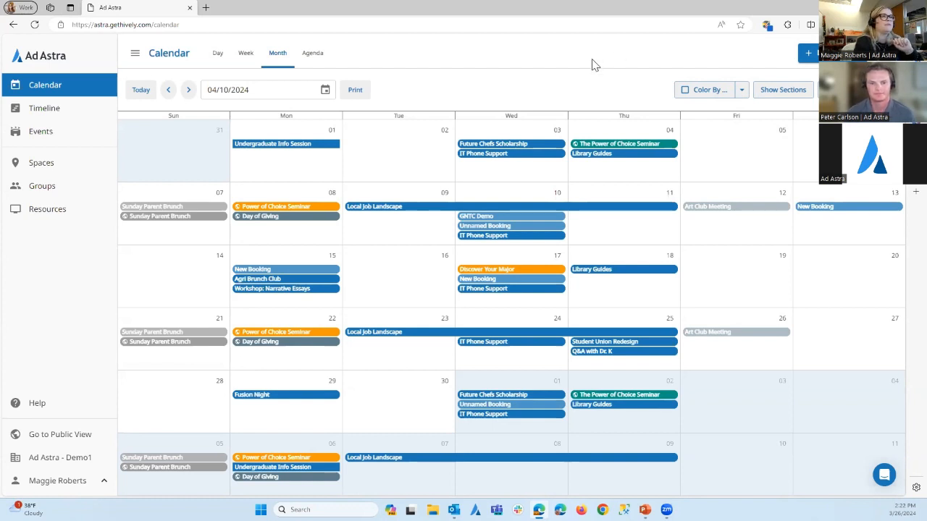
Open the timeline and examine the bookings per space in the day view for 04/10/2024
click(49, 114)
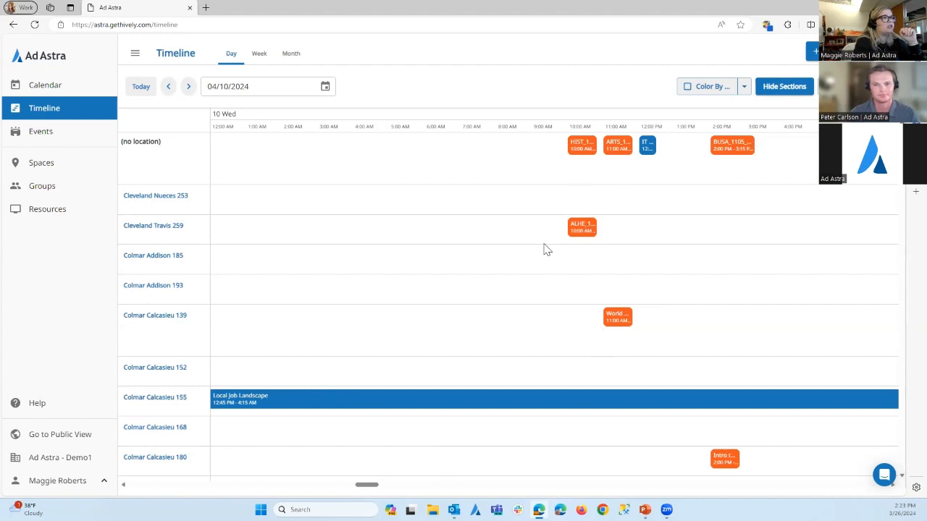
scroll(543, 253, down, 1)
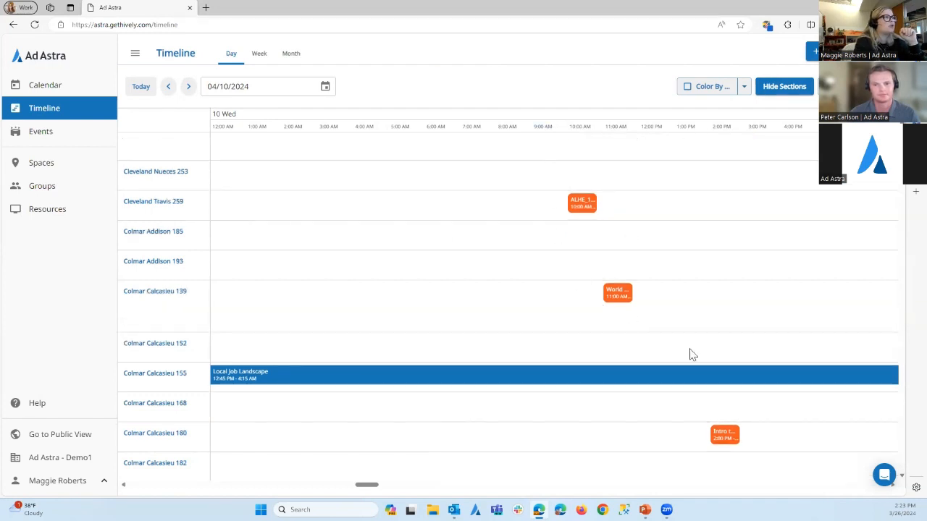
scroll(475, 415, down, 3)
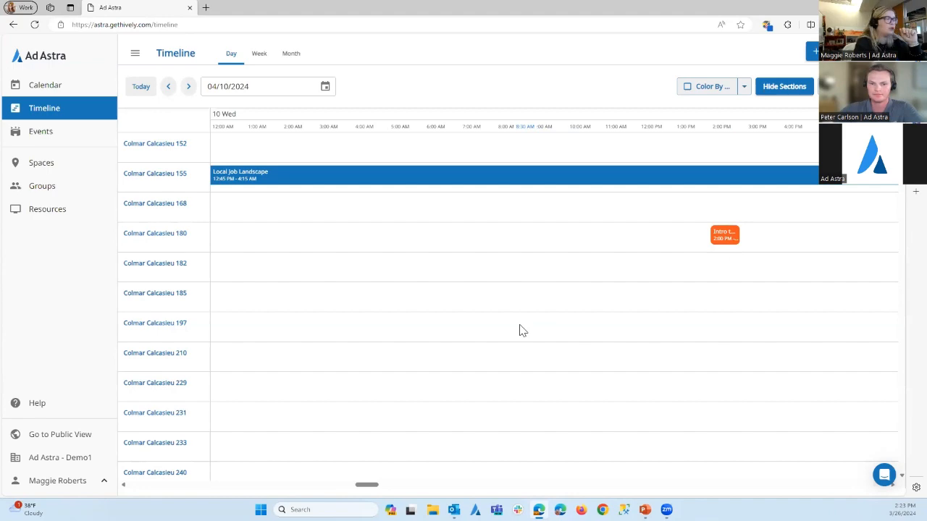
scroll(519, 331, down, 10)
scroll(511, 342, down, 10)
scroll(511, 345, up, 15)
scroll(513, 345, up, 5)
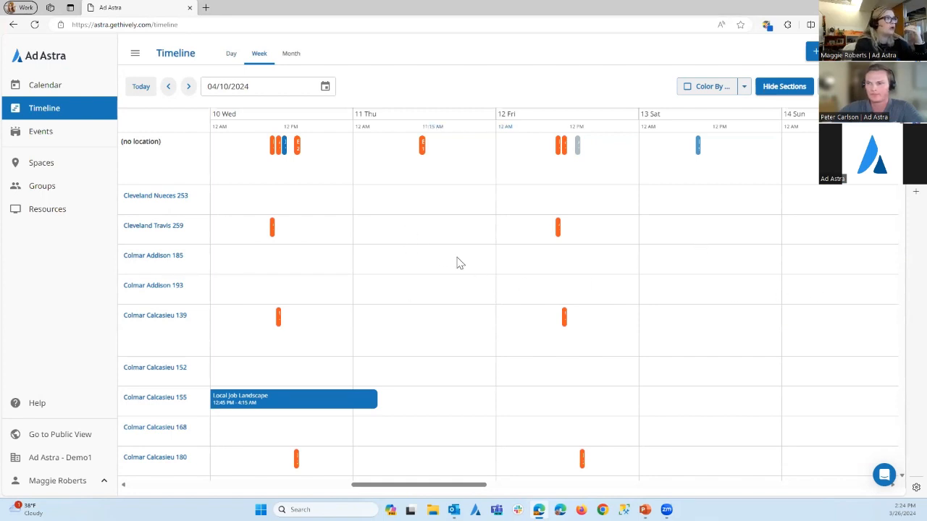
View the timeline by week and by month, including its filter options, and return to the day view
drag(456, 479, 423, 478)
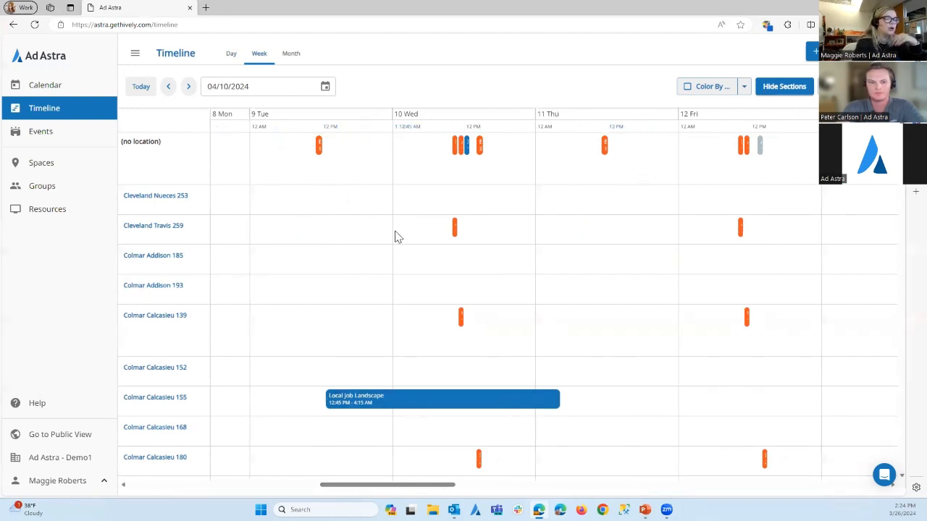
click(290, 53)
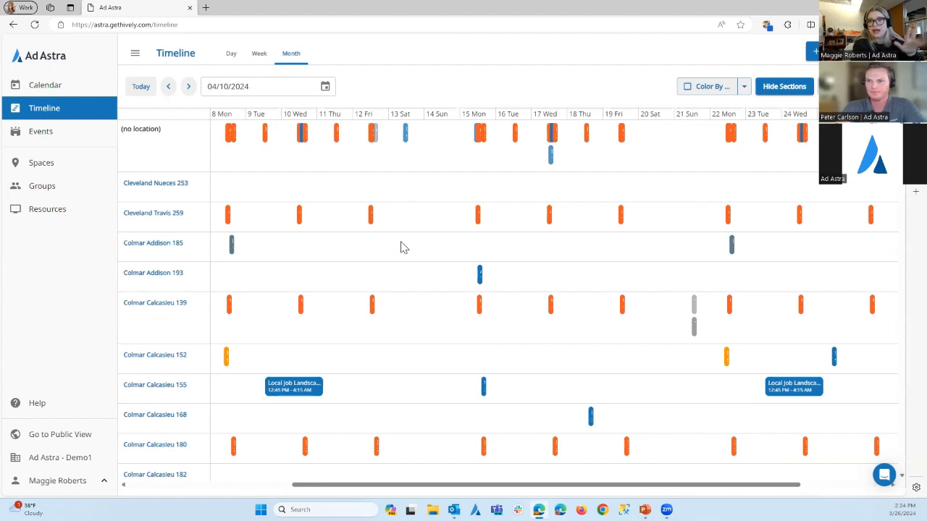
click(840, 86)
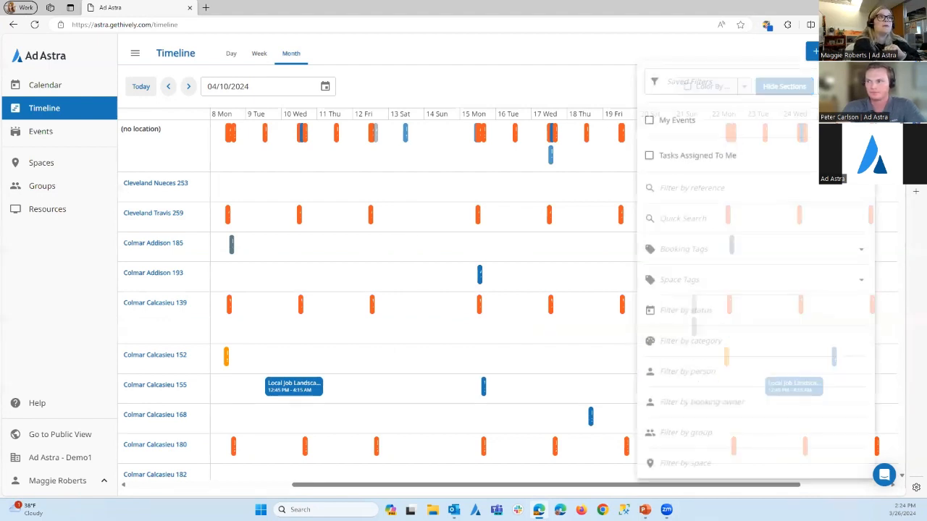
click(543, 86)
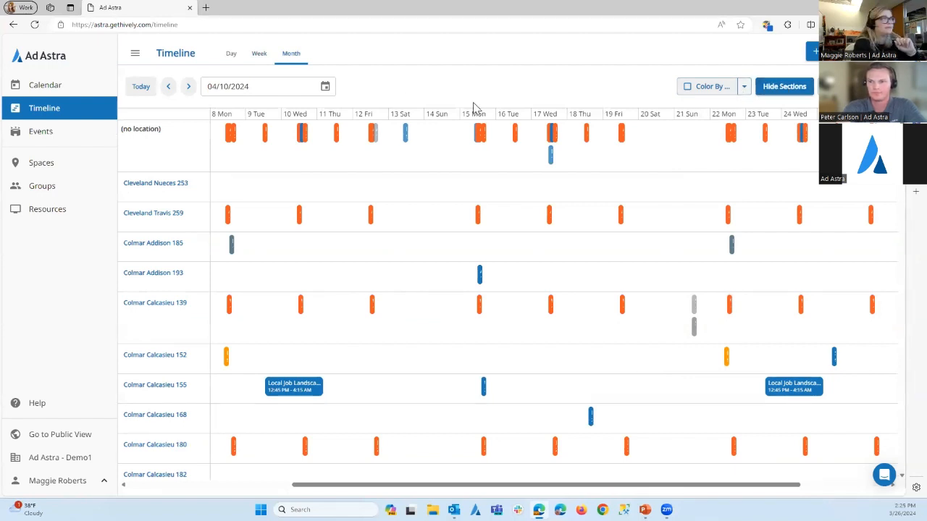
click(232, 54)
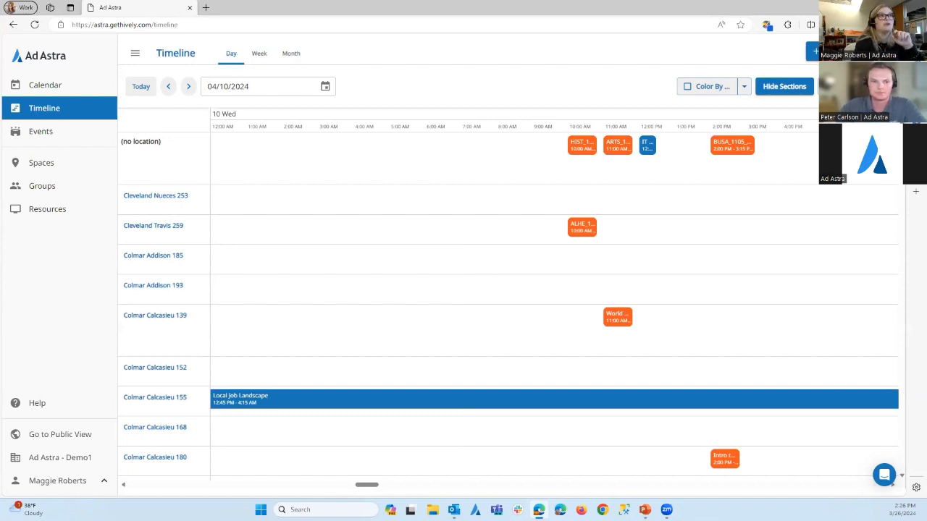
Check the notifications from the timeline and go back to the month calendar
click(812, 52)
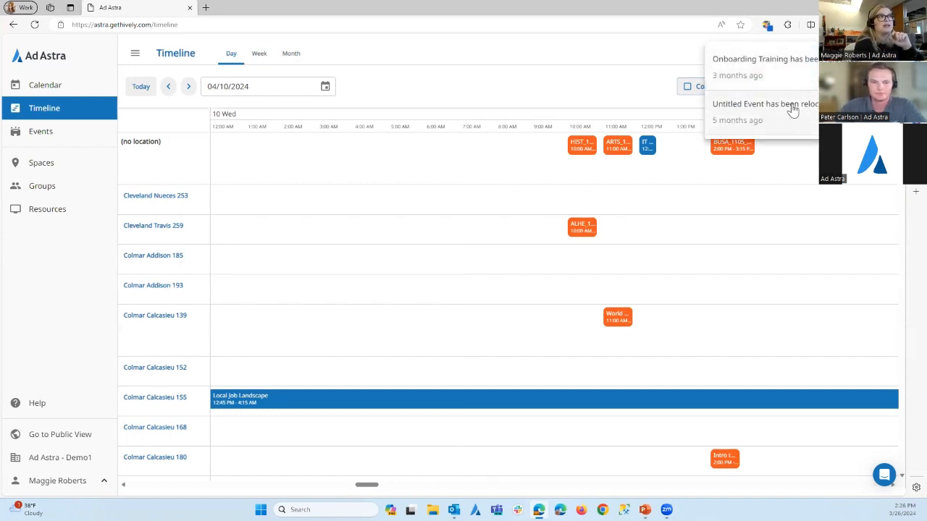
click(605, 77)
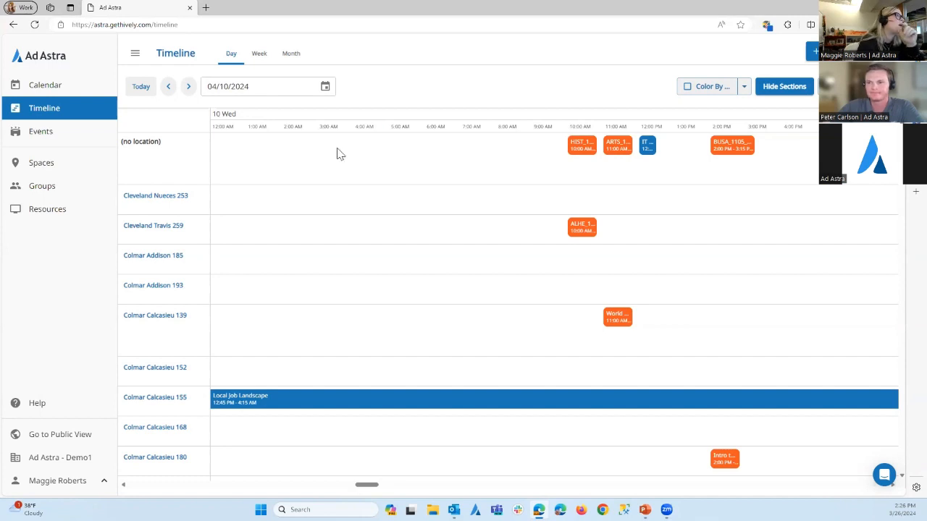
click(40, 90)
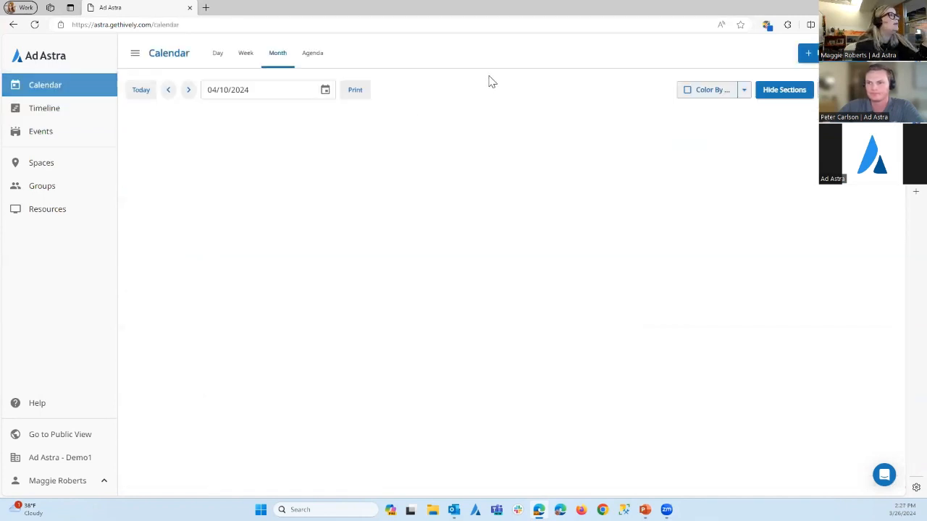
Switch the calendar to the week view, view the spaces available for filtering, and close the filters
click(246, 55)
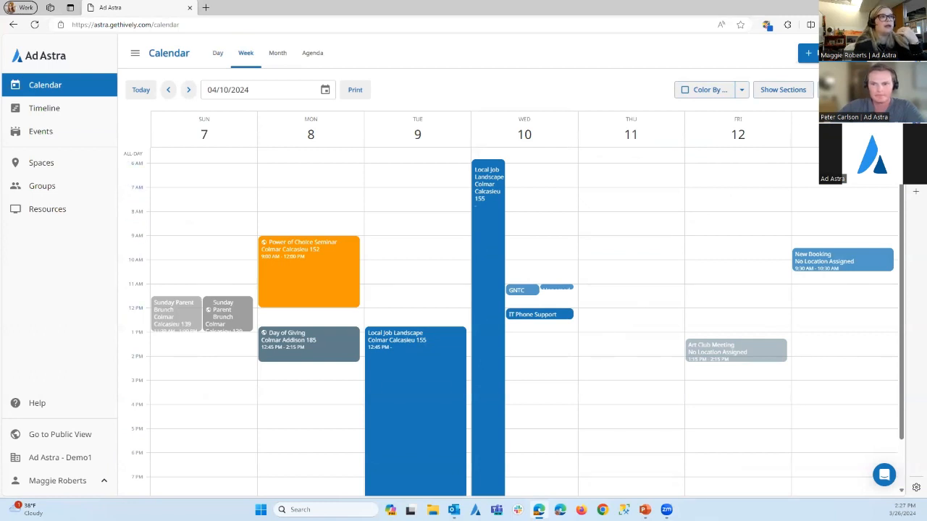
click(693, 473)
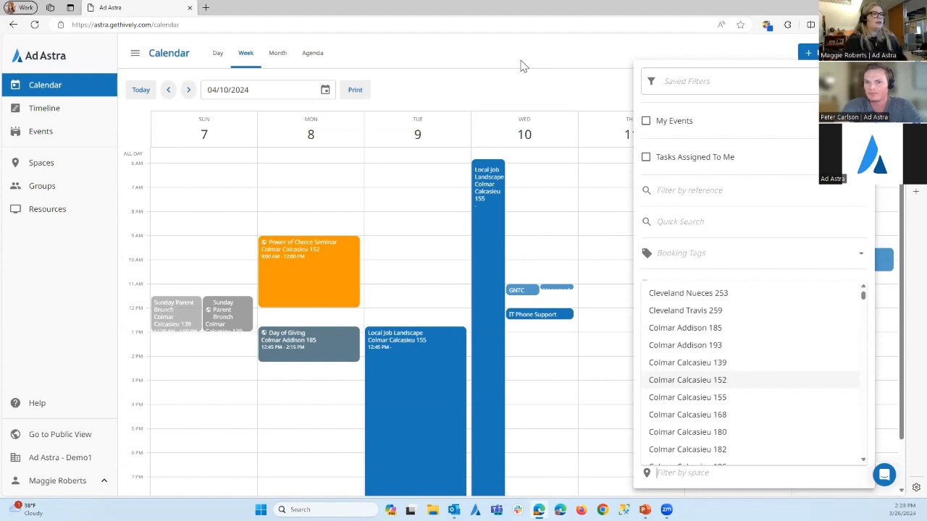
click(517, 76)
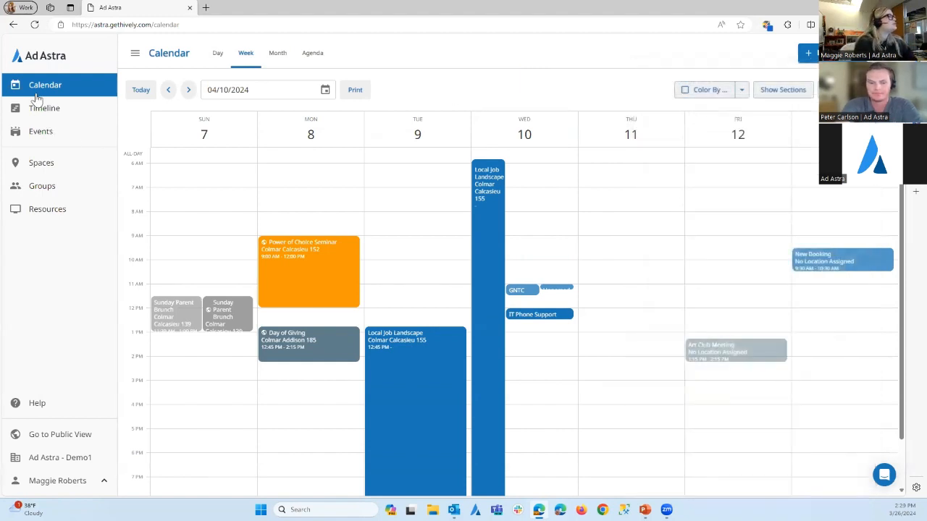
In the events list, expand the Sunflower 5K event, open it and view its category options
click(34, 134)
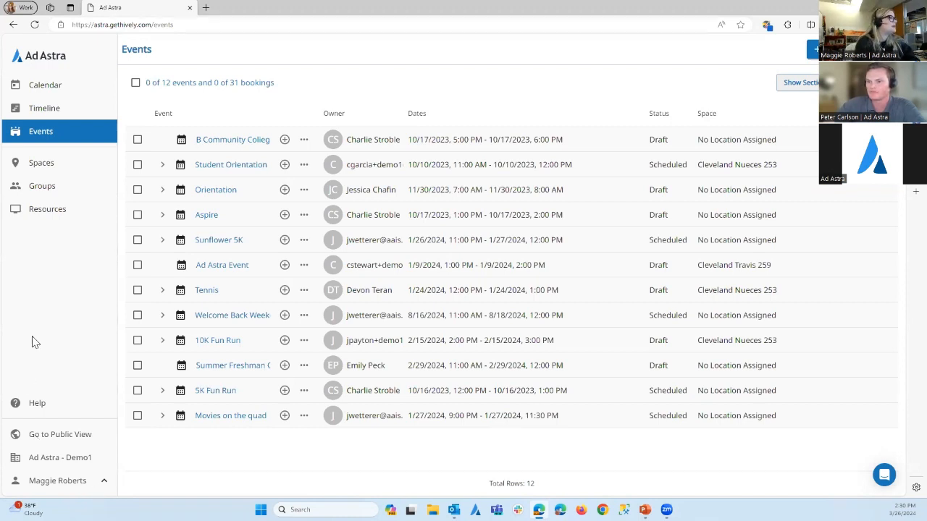
click(164, 242)
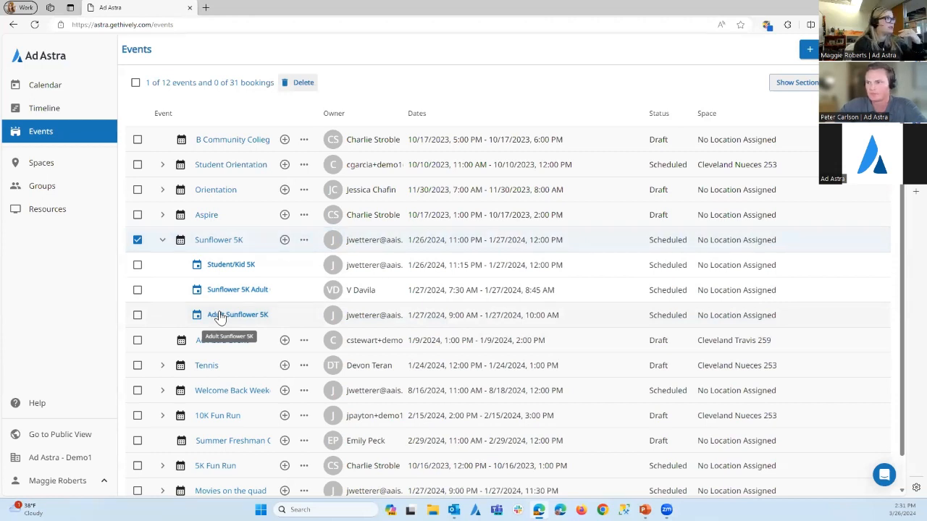
click(217, 243)
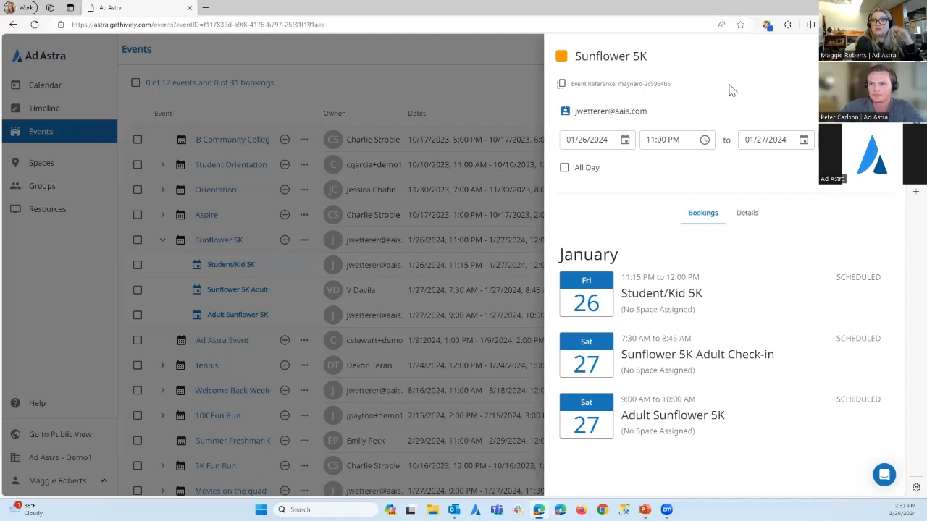
click(561, 57)
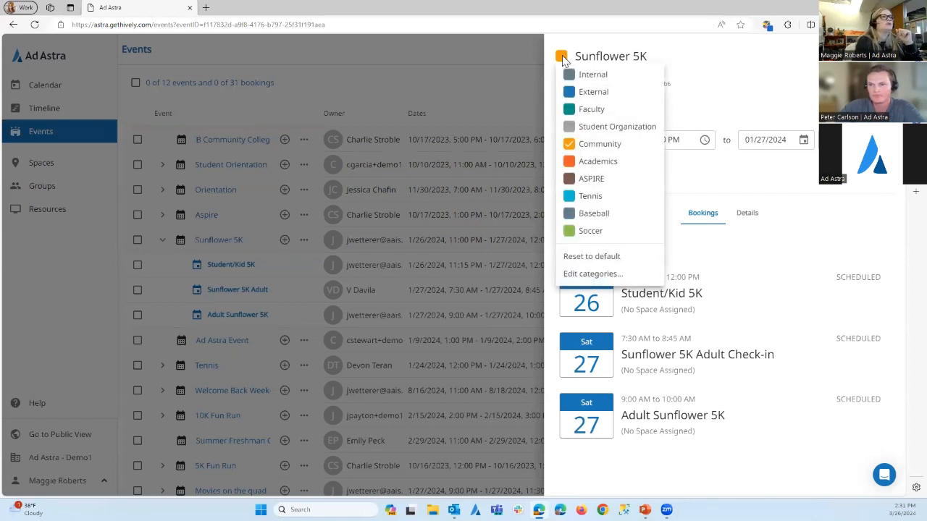
click(735, 78)
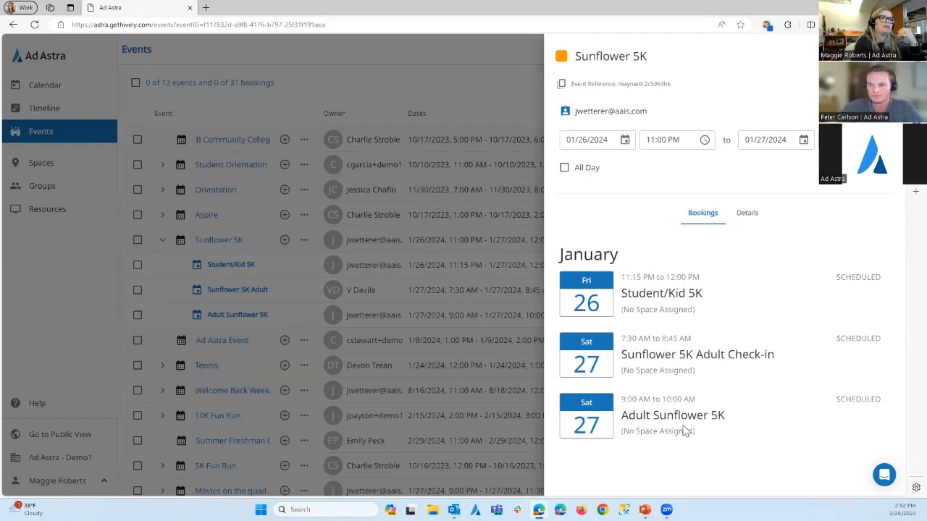
Check the details and the bookings of the Sunflower 5K event, and close it
click(747, 214)
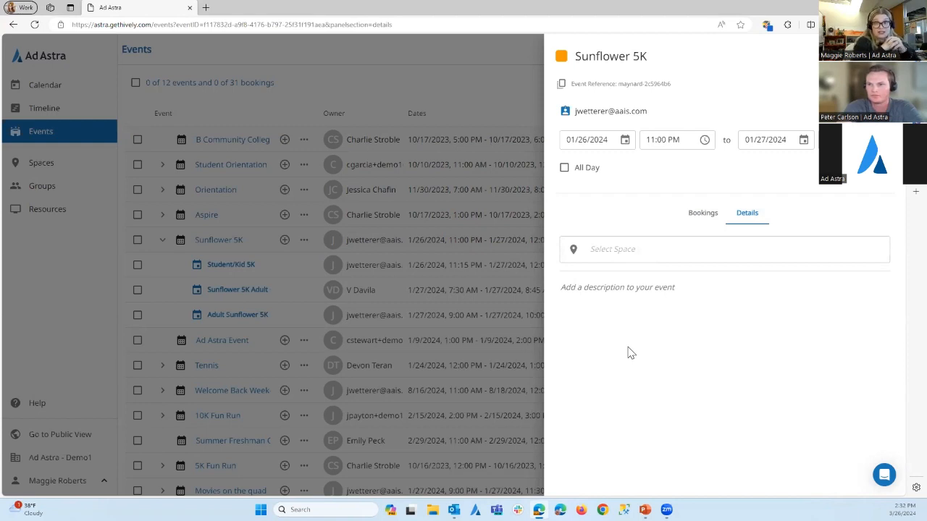
click(703, 219)
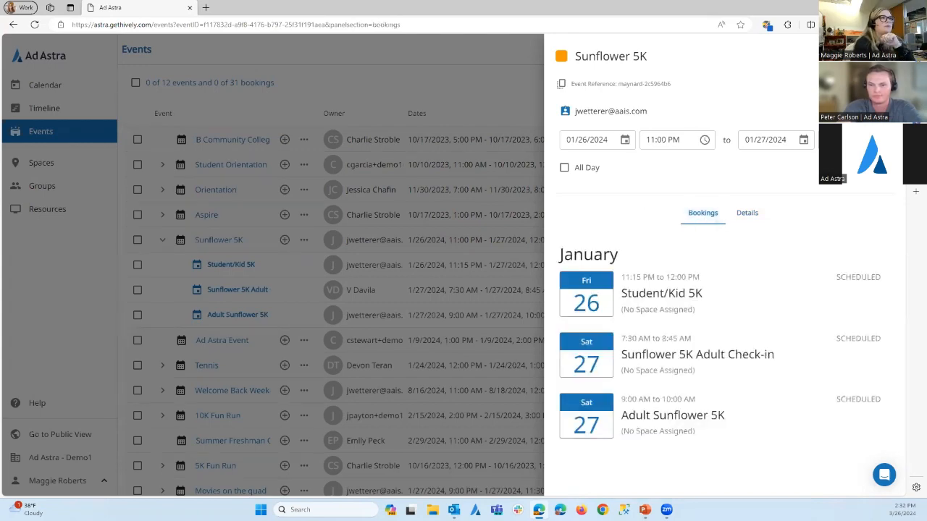
click(881, 56)
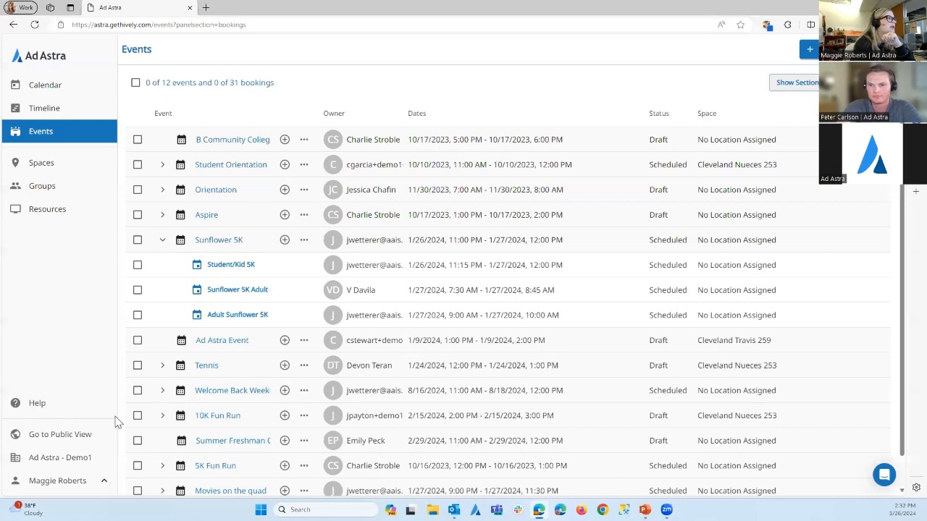
View the Sunflower 5K Adult Check-in booking, reload the page, and view the Adult Sunflower 5K booking before closing it
click(223, 293)
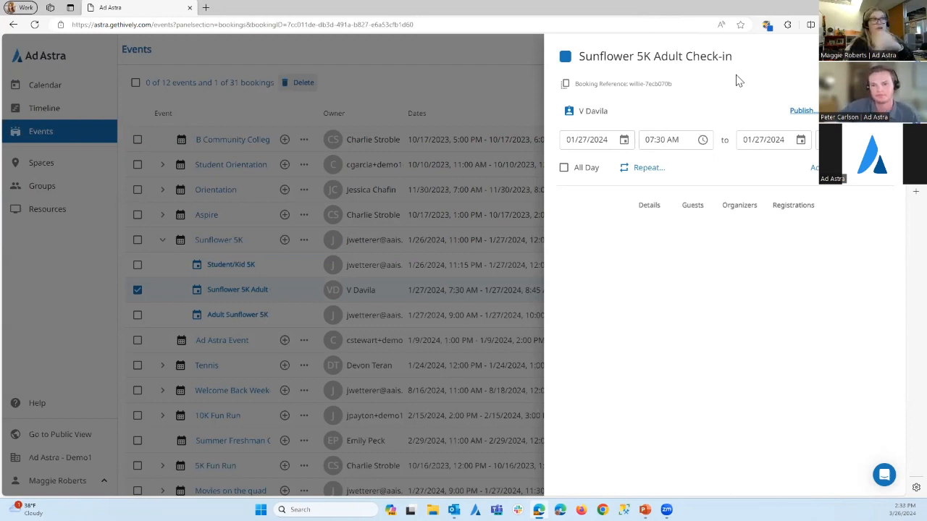
click(34, 25)
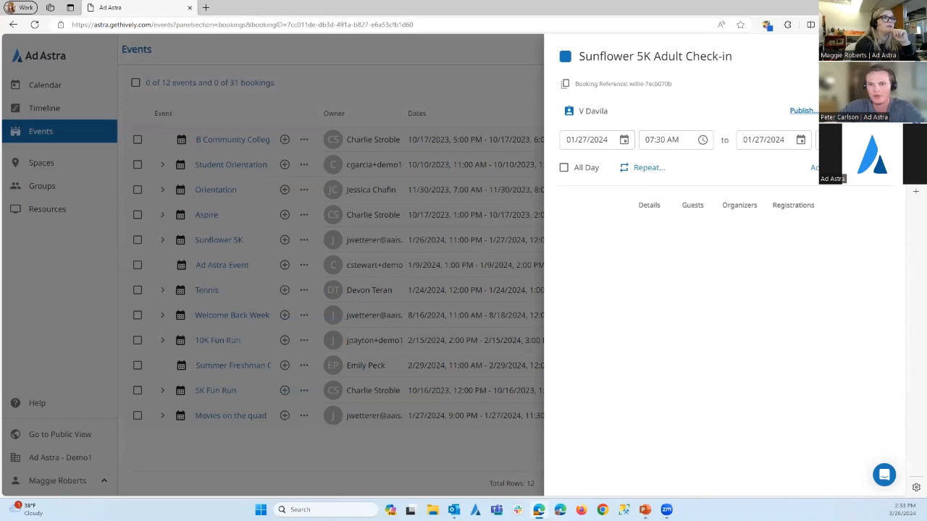
click(275, 355)
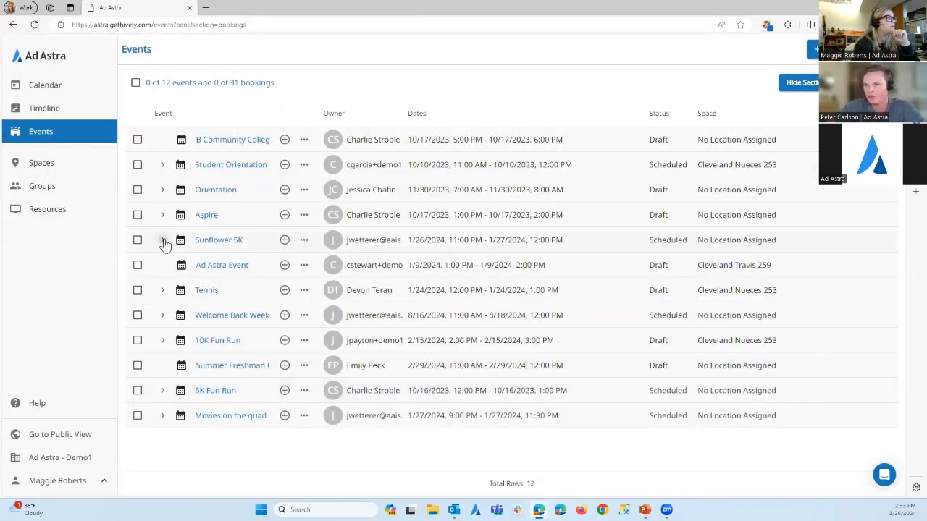
click(164, 241)
click(233, 314)
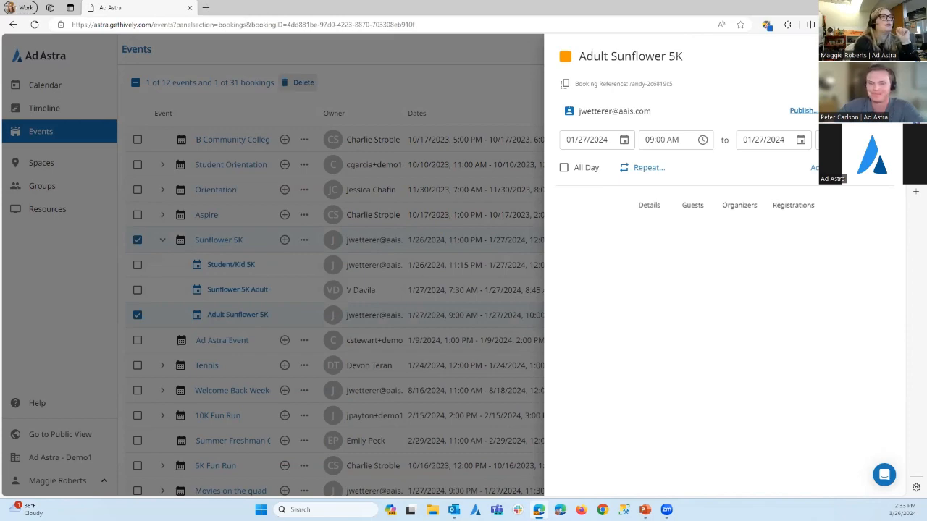
click(65, 299)
Open the IT Phone Support booking on April 10 from the calendar and review its category and status options
click(43, 91)
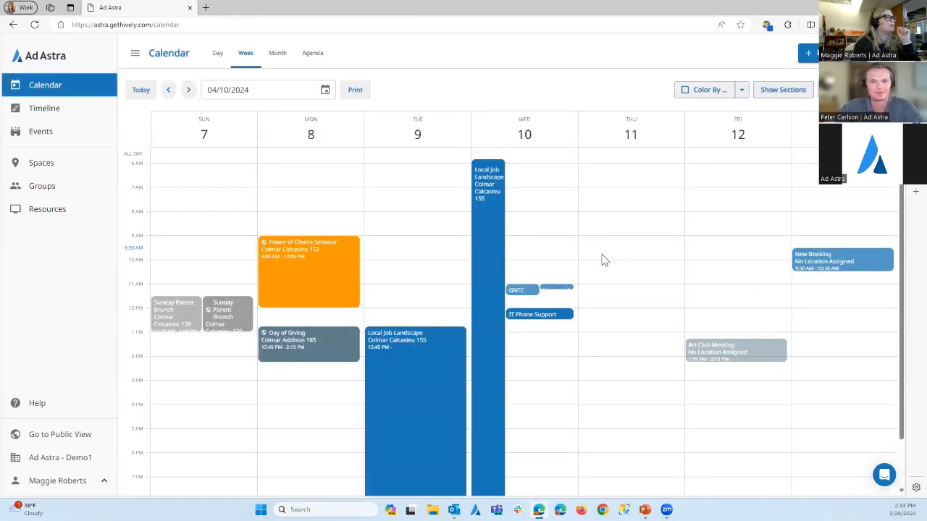
click(539, 317)
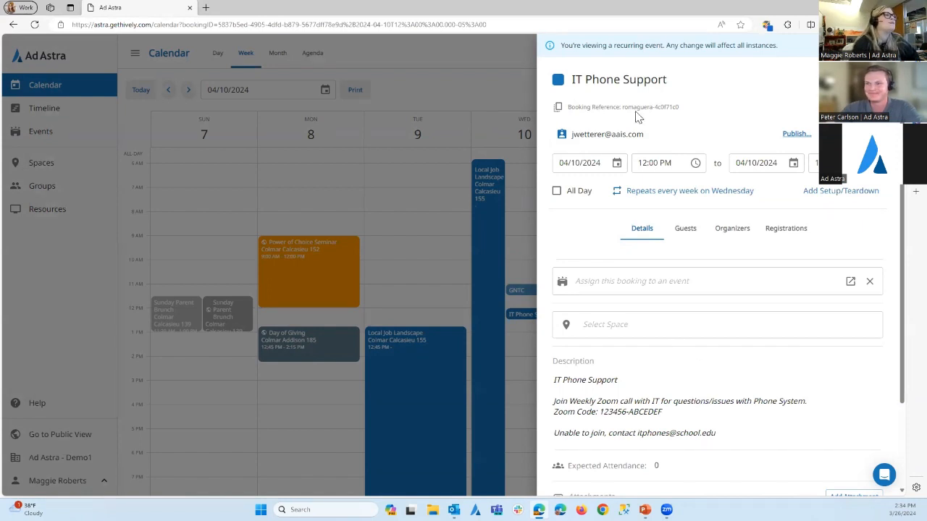
click(558, 81)
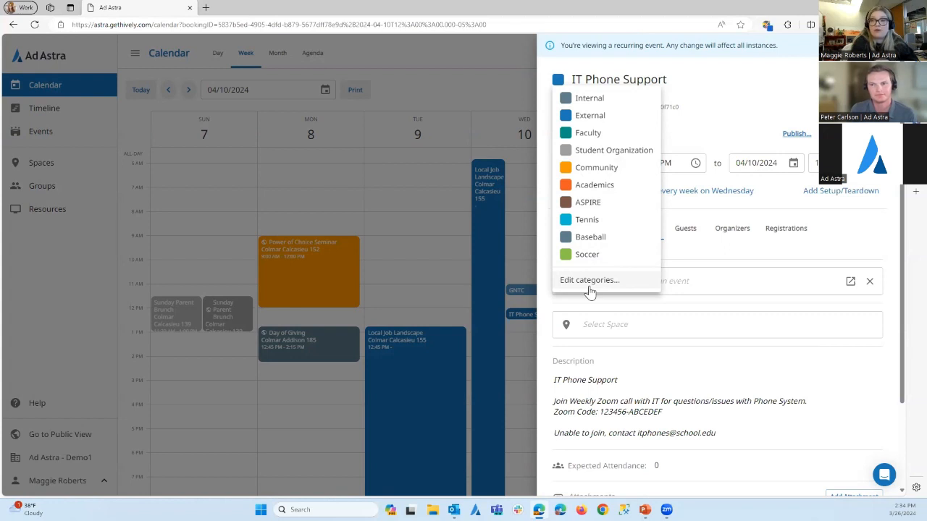
click(724, 101)
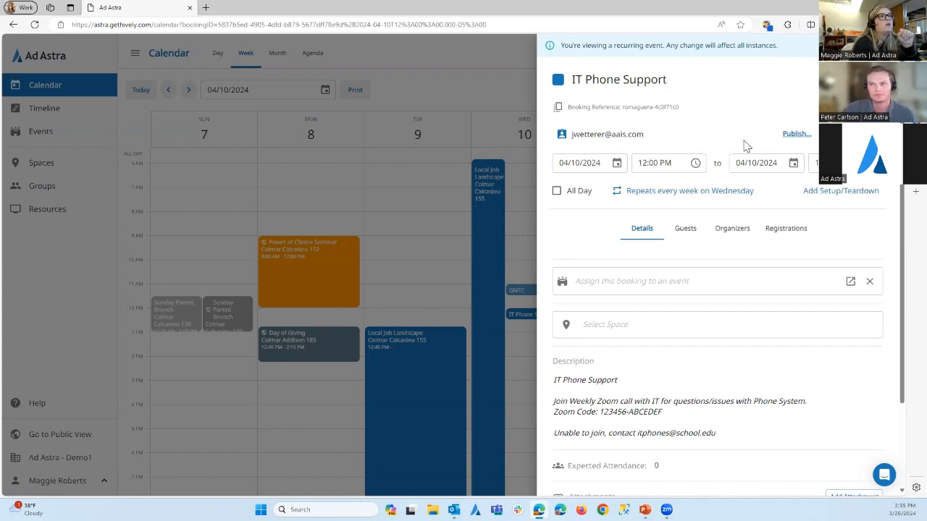
click(853, 135)
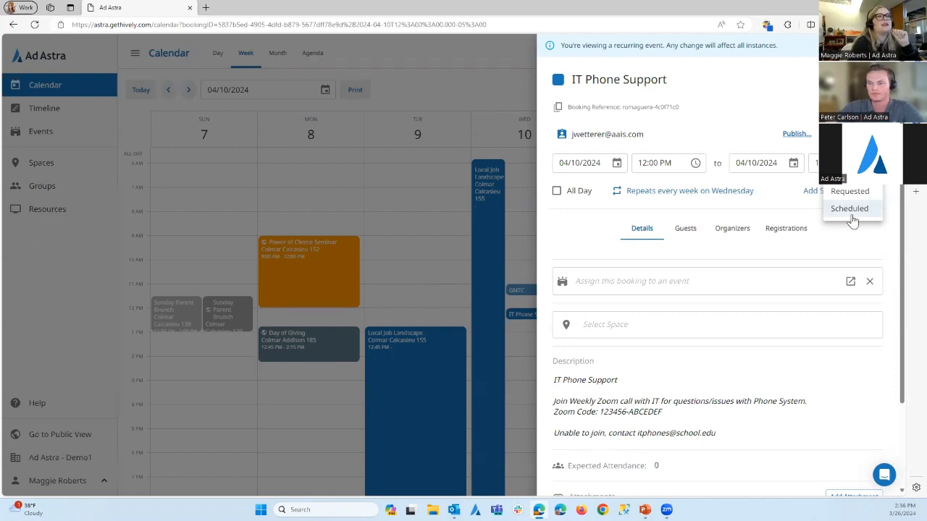
click(757, 123)
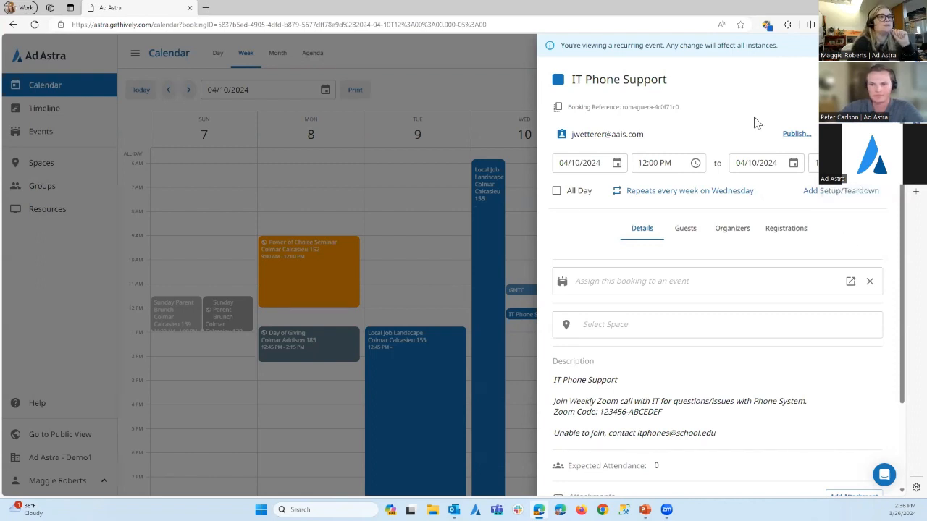
Review the share settings of the IT Phone Support booking and leave them without saving
click(795, 135)
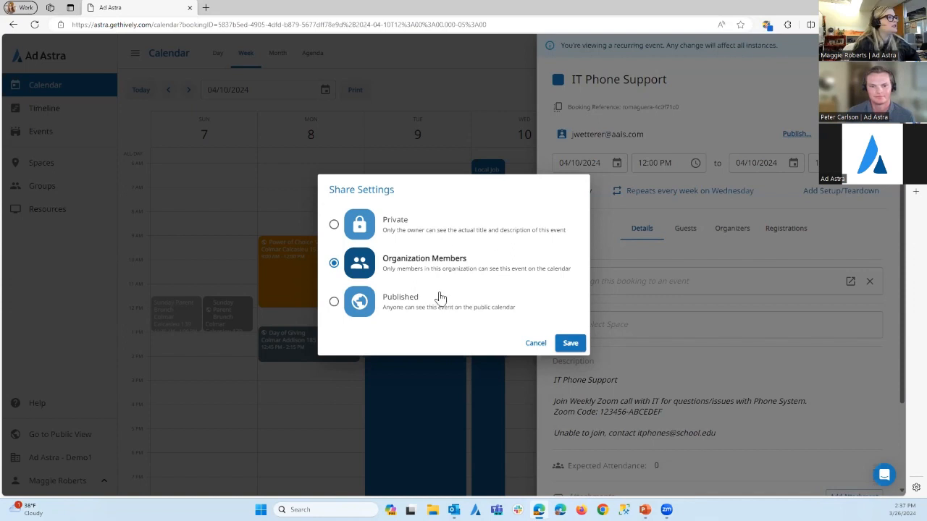
click(536, 343)
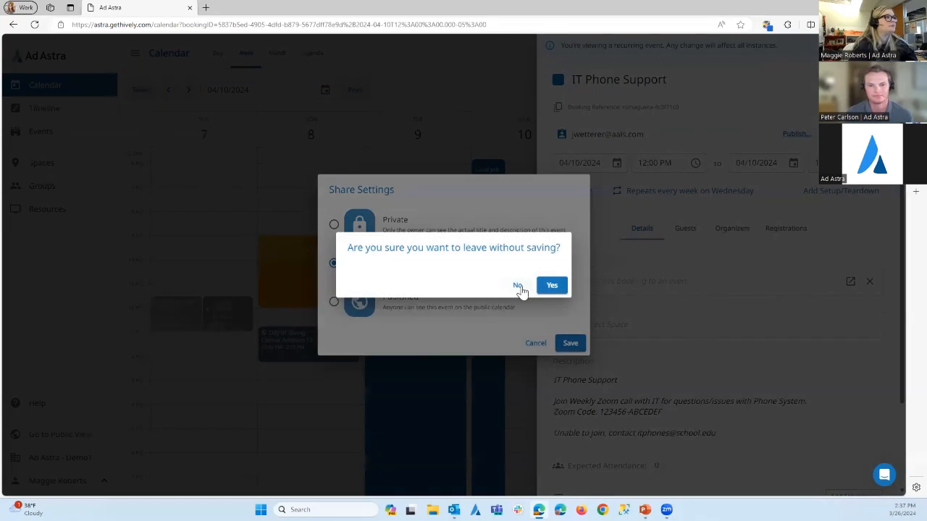
click(552, 285)
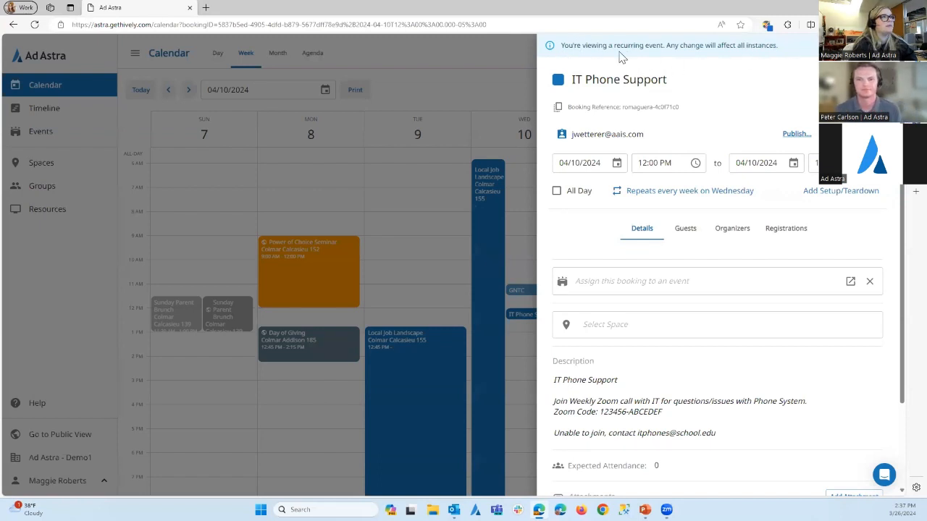
Read the recurring event notice, review the booking's repeat settings, and leave them without saving
triple_click(577, 48)
click(726, 76)
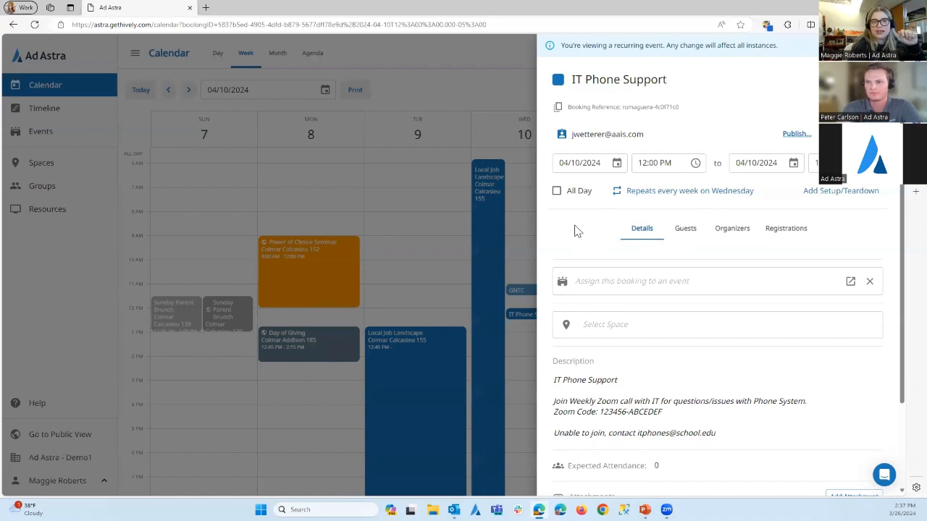
click(652, 192)
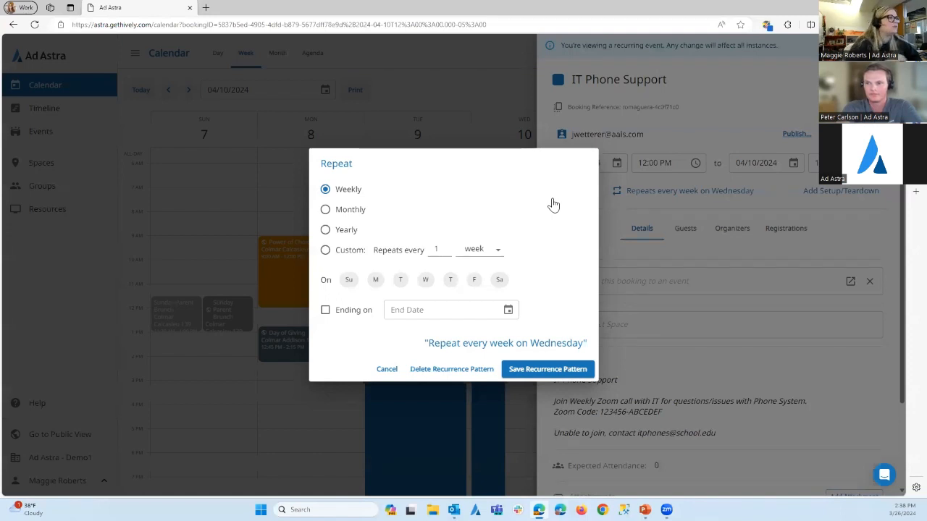
click(389, 371)
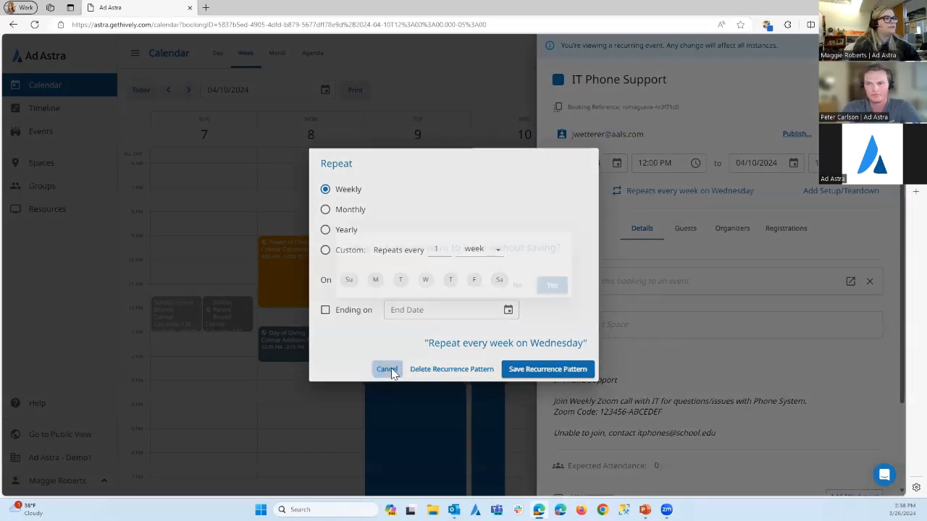
click(552, 284)
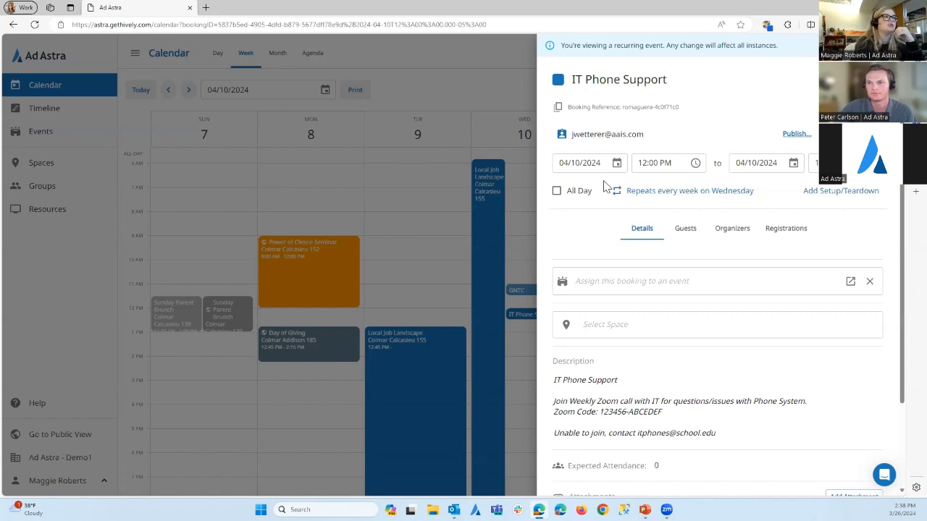
View the setup and teardown minutes of the booking and cancel without entering any time
click(831, 191)
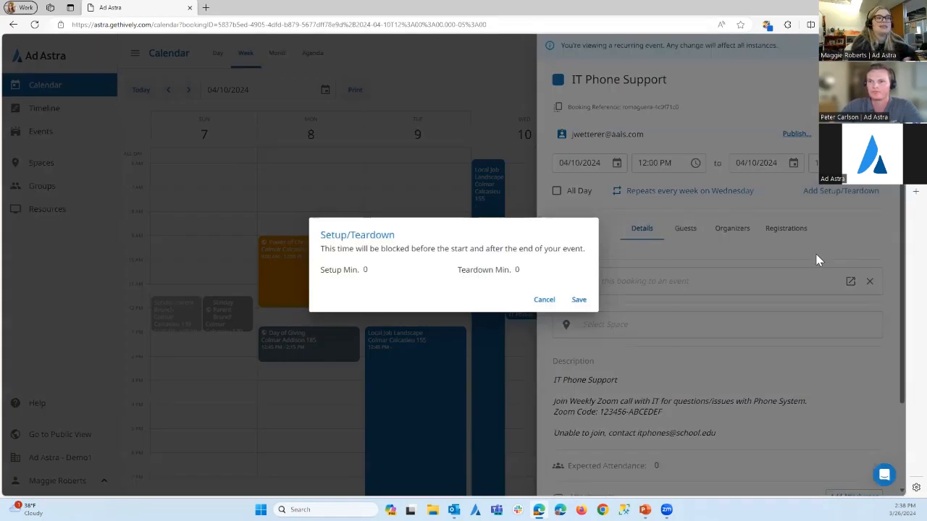
click(389, 270)
click(530, 269)
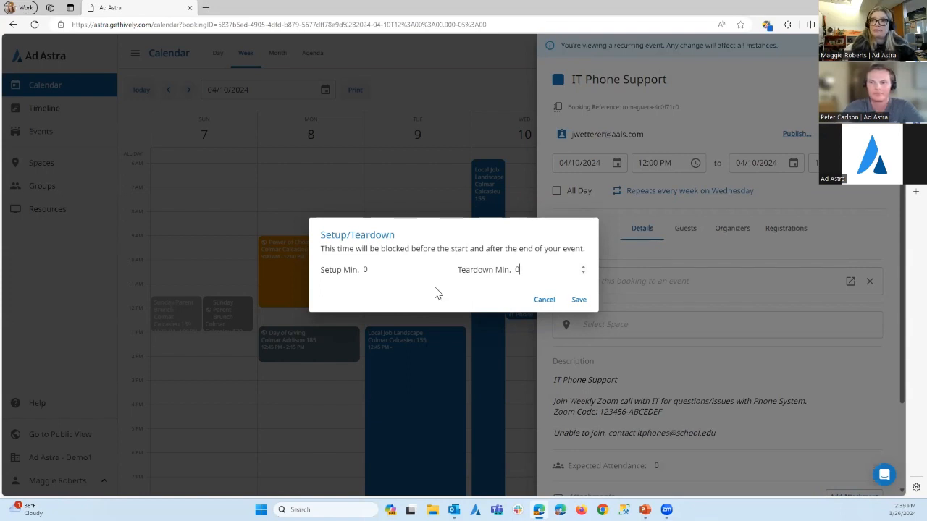
click(543, 299)
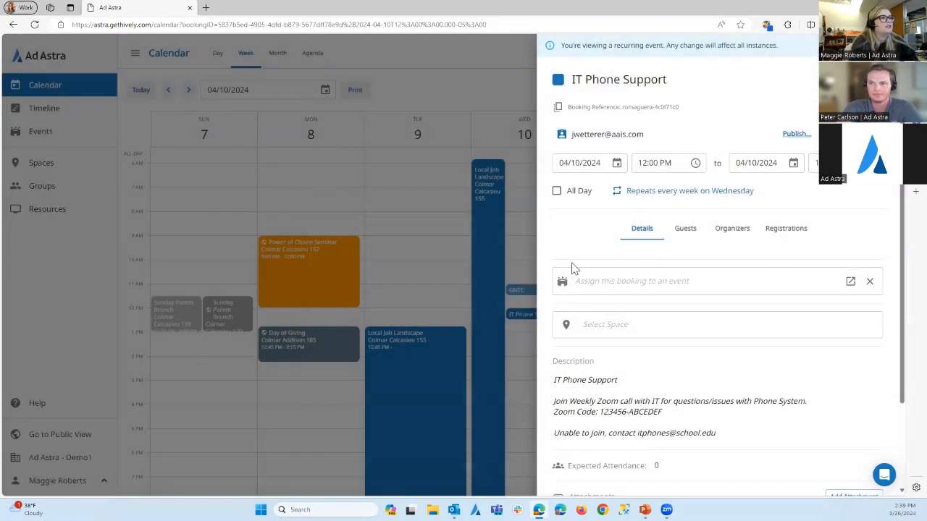
Browse the events this booking can be assigned to and close the list without choosing one
click(686, 281)
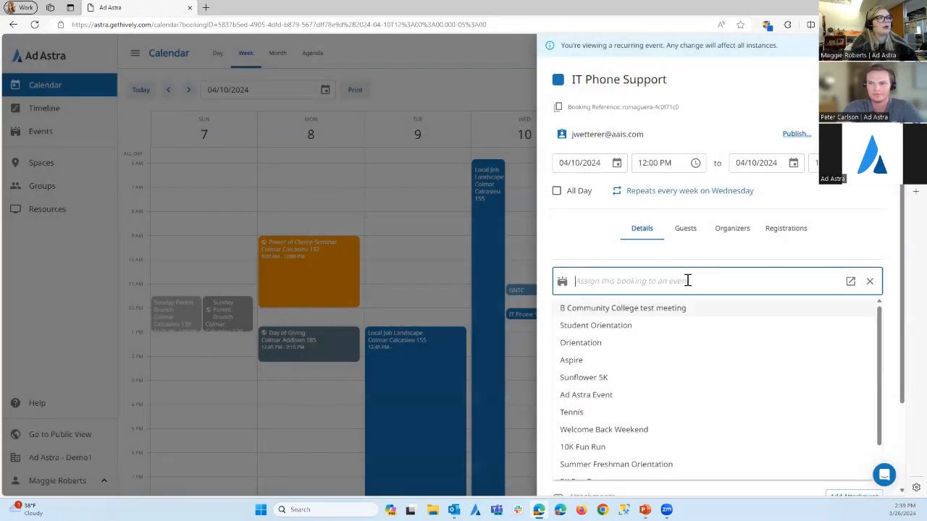
scroll(695, 341, down, 1)
scroll(695, 373, up, 1)
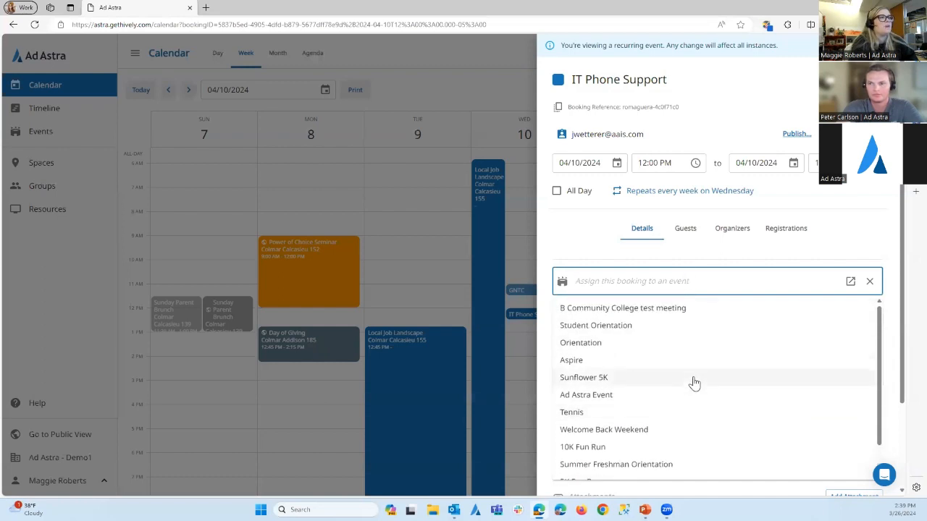
scroll(637, 377, down, 1)
scroll(652, 386, up, 1)
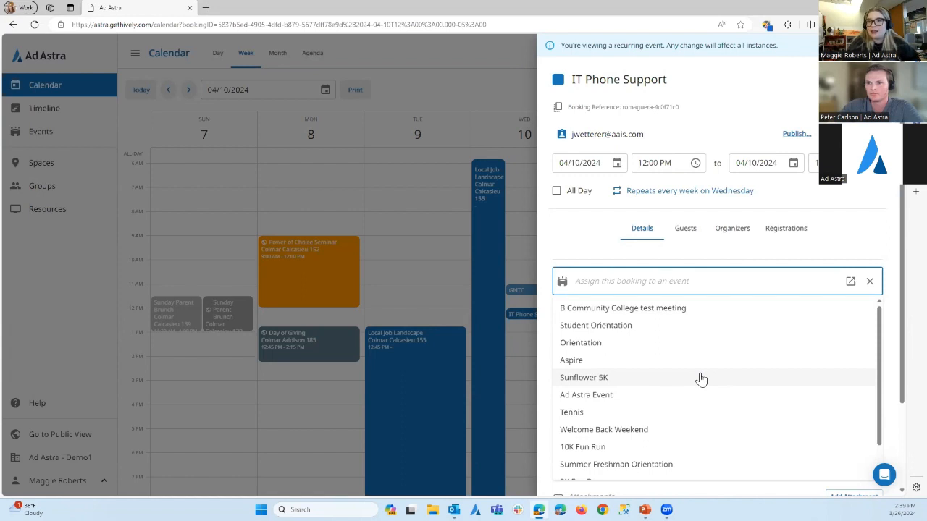
click(585, 240)
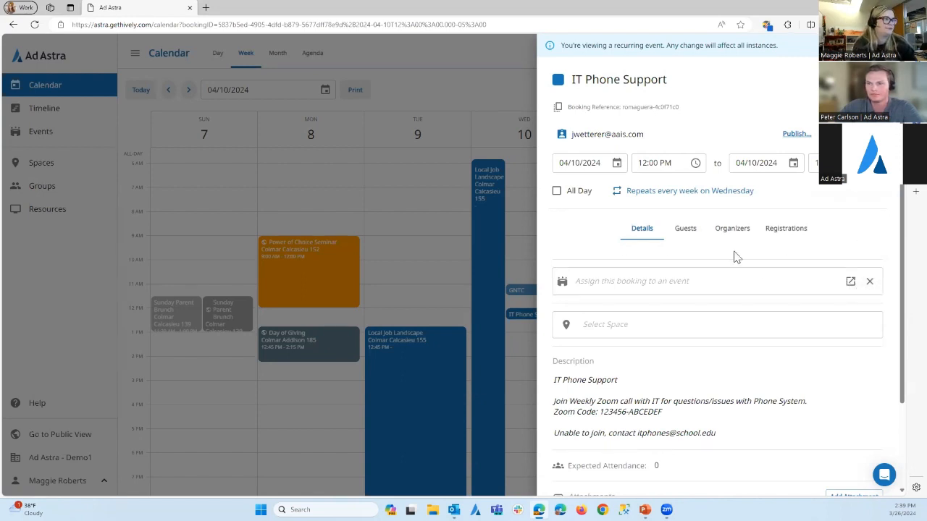
Review the IT Phone Support booking details and compare the availability and capacity of the spaces that can be assigned to it
scroll(734, 256, down, 2)
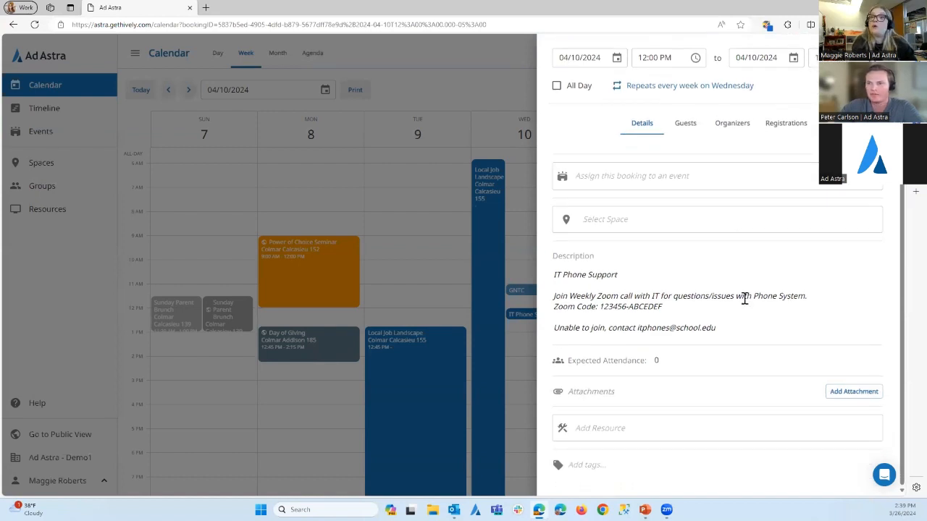
scroll(747, 301, up, 2)
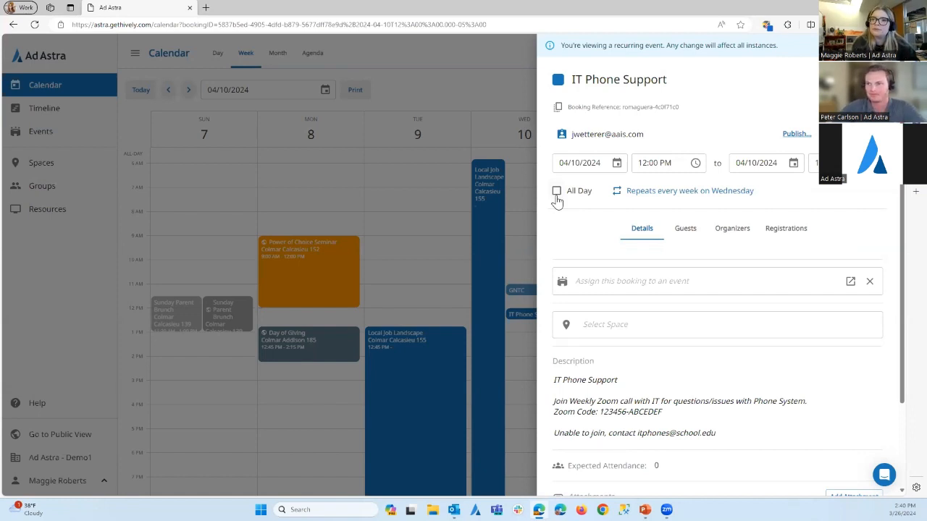
scroll(612, 267, down, 1)
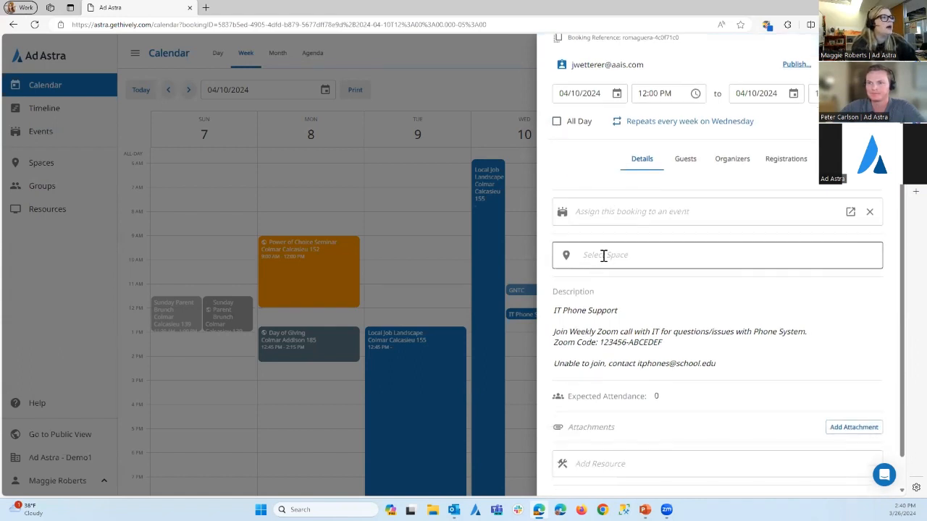
click(603, 256)
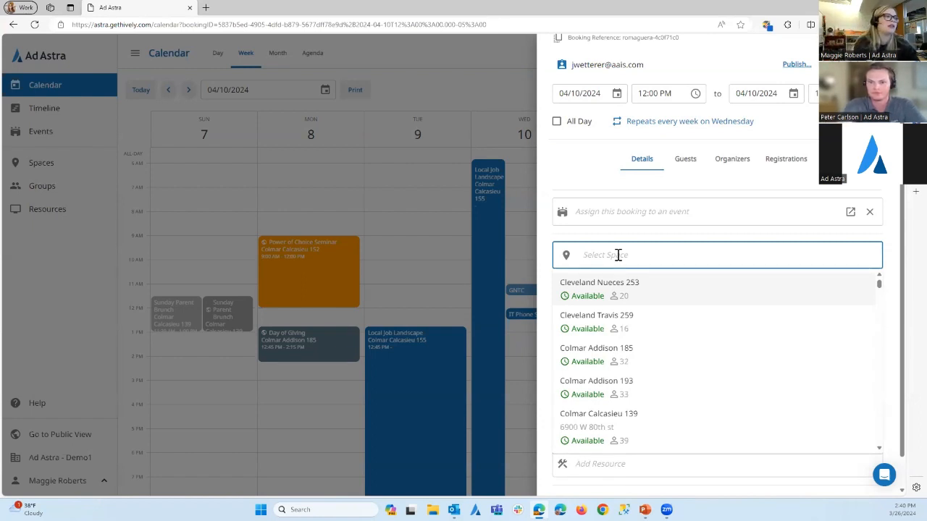
scroll(688, 360, down, 3)
scroll(694, 371, up, 1)
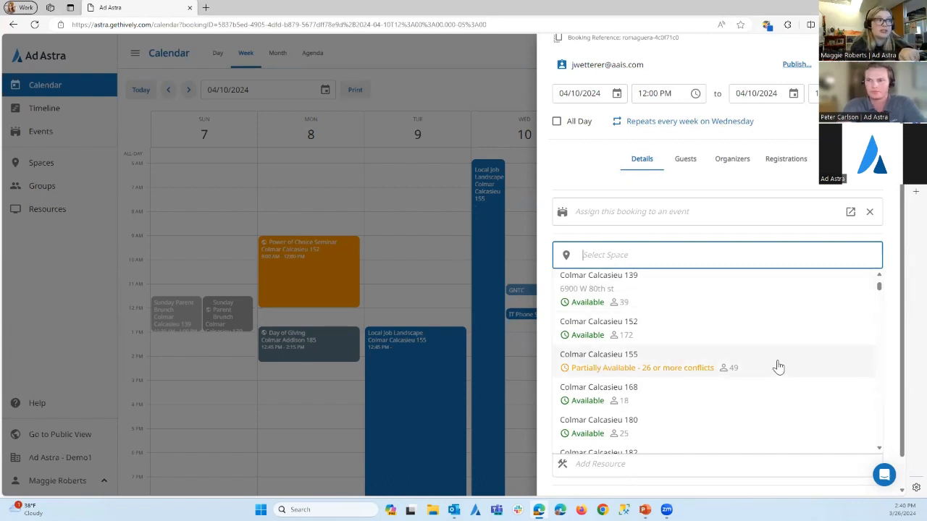
scroll(664, 369, down, 5)
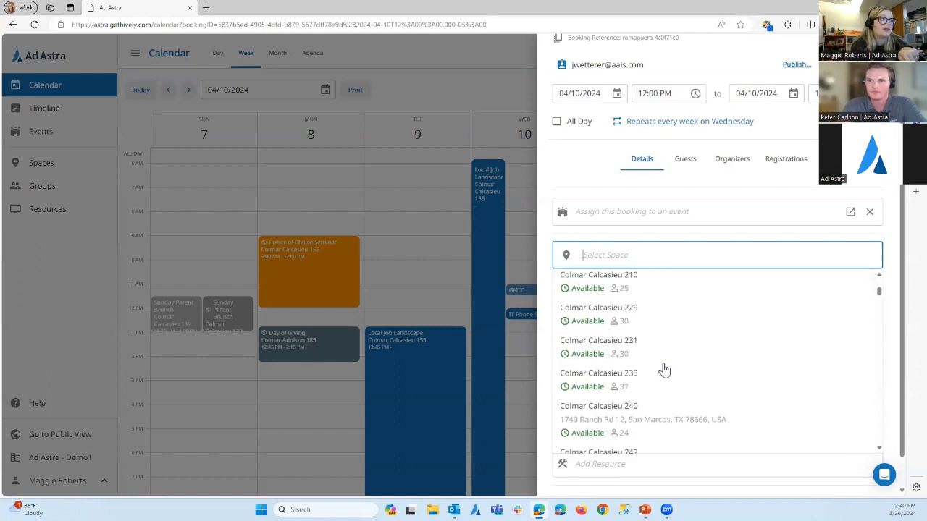
scroll(664, 369, down, 2)
scroll(663, 372, up, 7)
scroll(665, 372, up, 3)
scroll(675, 380, down, 2)
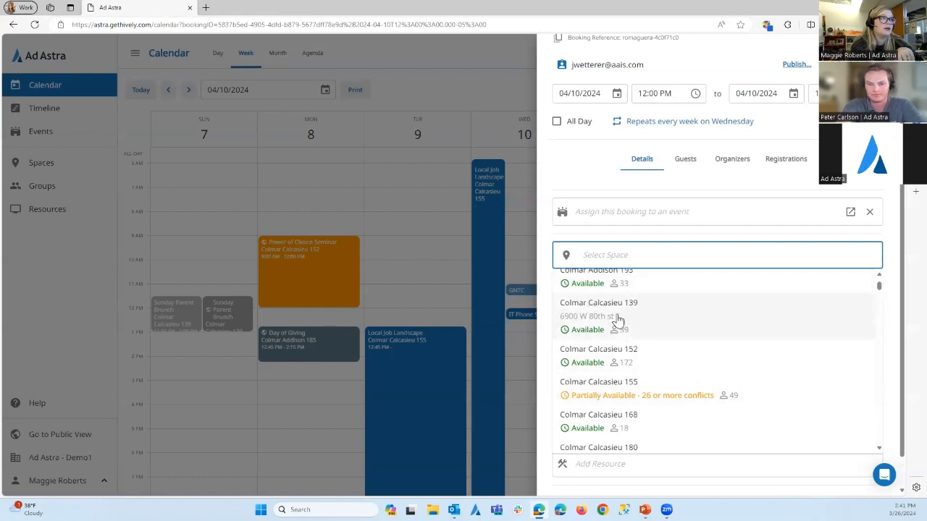
scroll(673, 372, down, 3)
scroll(673, 372, down, 5)
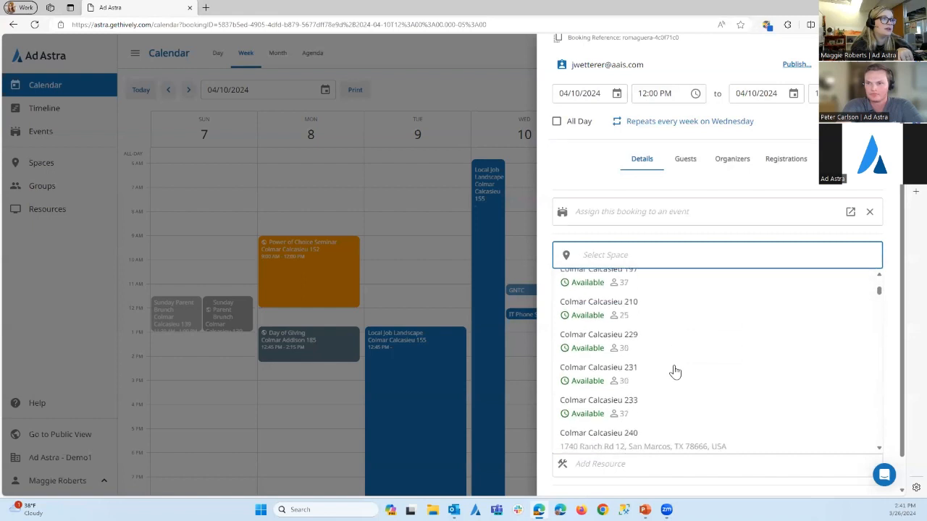
scroll(637, 400, up, 8)
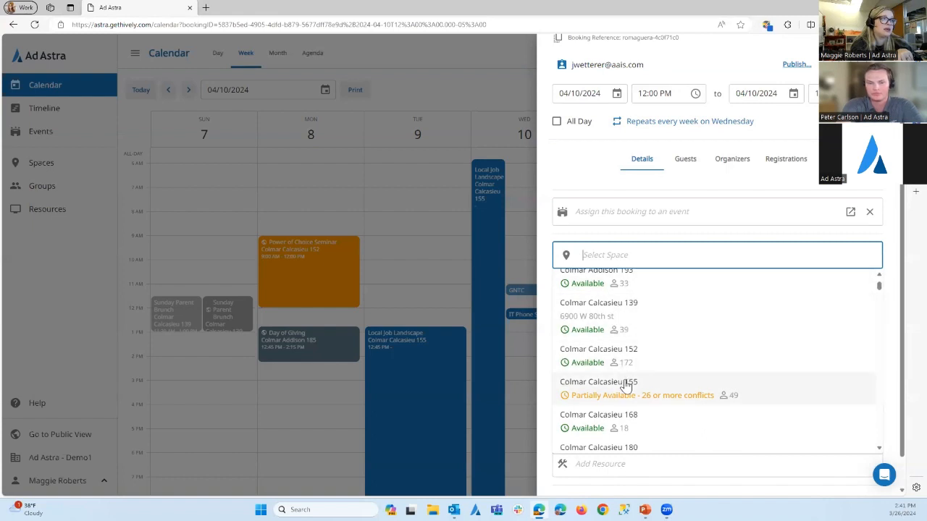
scroll(623, 395, up, 4)
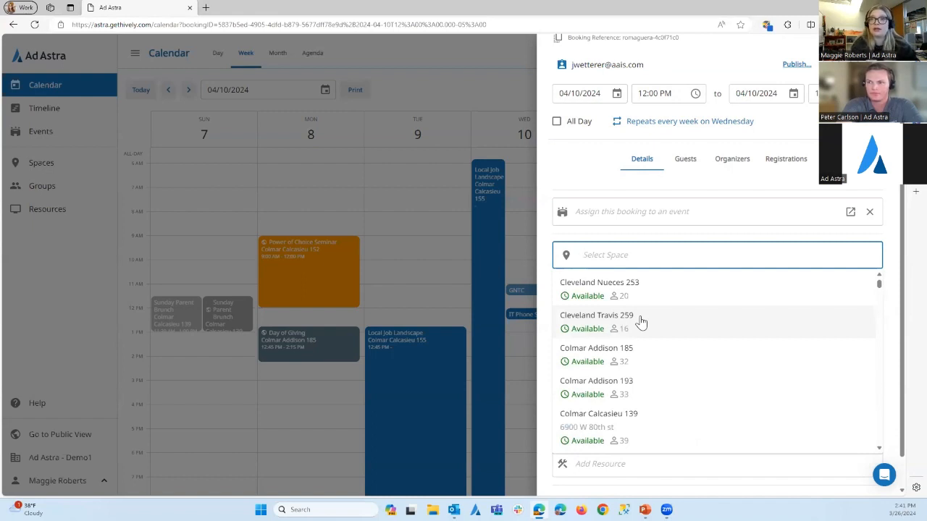
scroll(648, 372, down, 3)
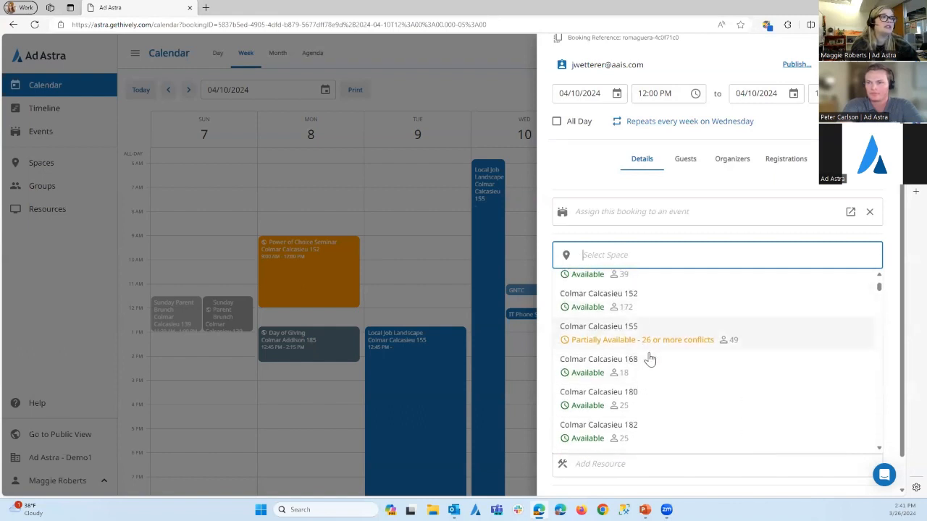
scroll(648, 365, up, 3)
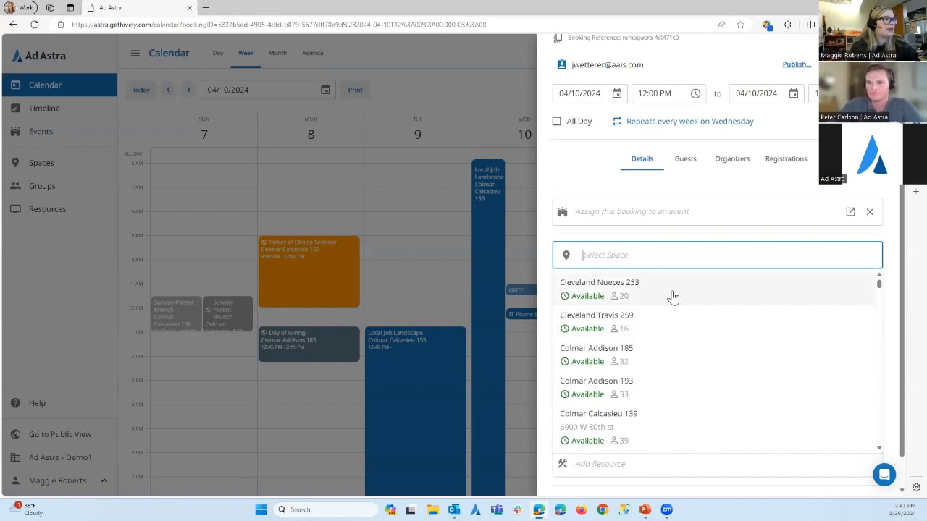
Assign the space Colmar Addison 185 to all instances of the booking and check its configuration options, leaving the default
click(649, 360)
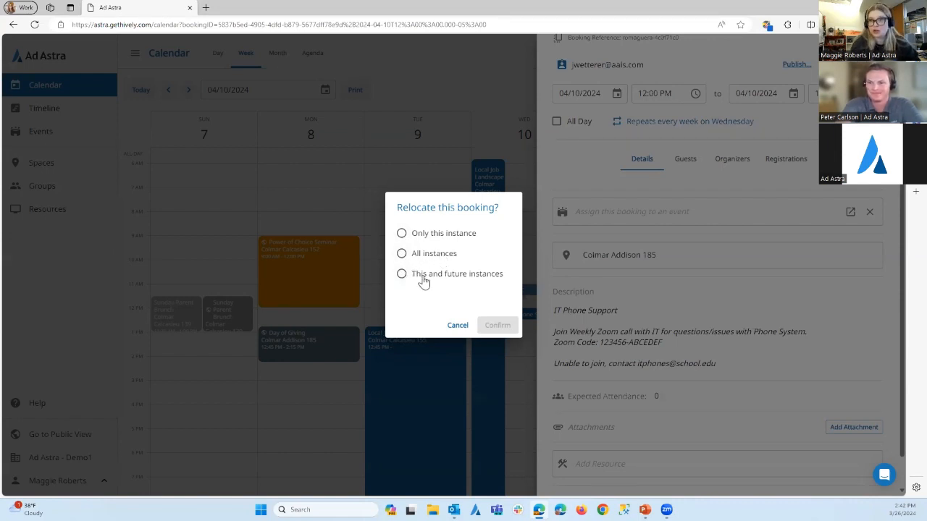
click(401, 253)
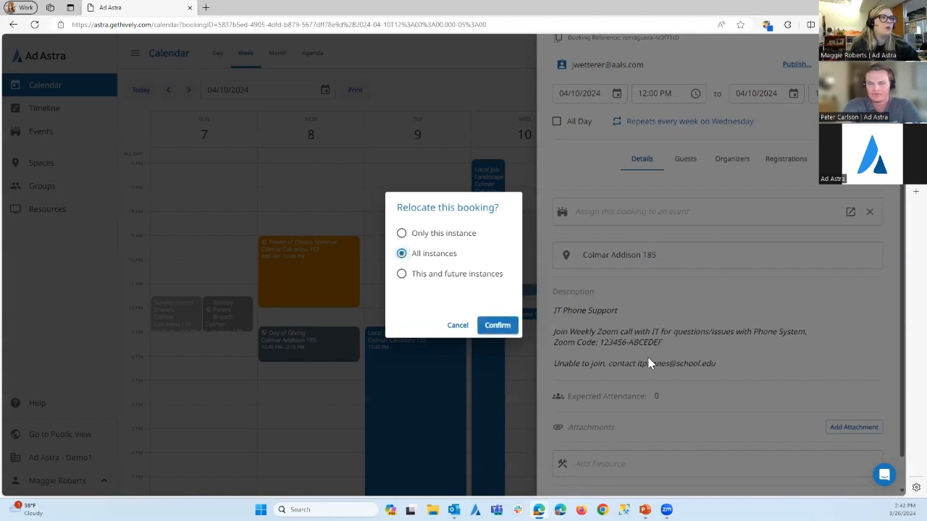
click(498, 327)
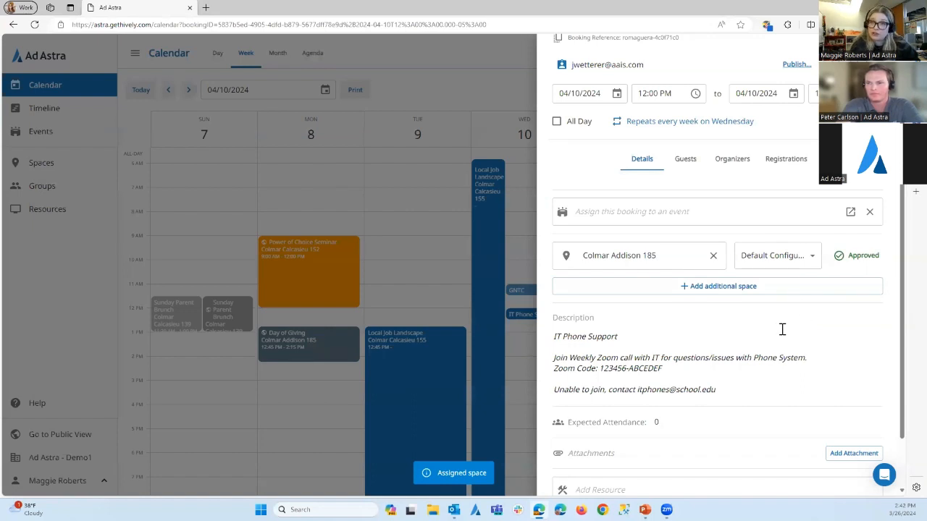
click(811, 255)
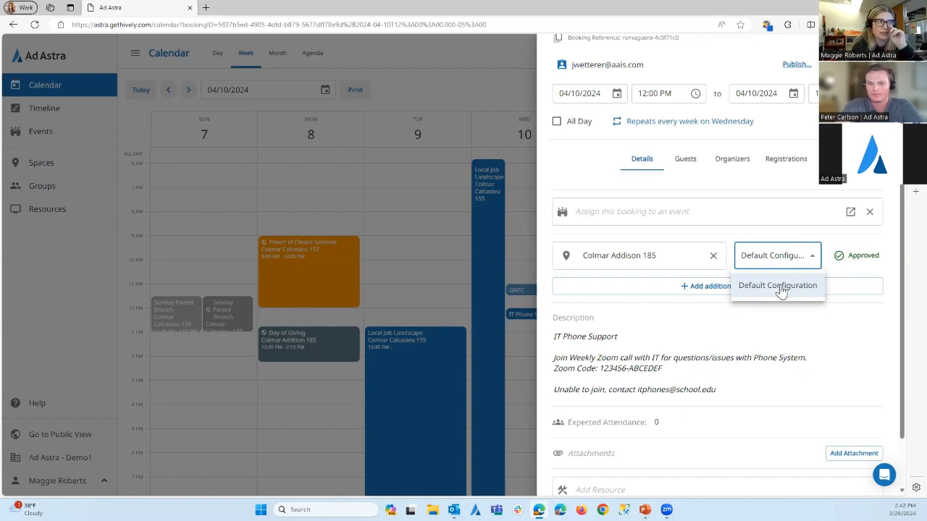
click(852, 334)
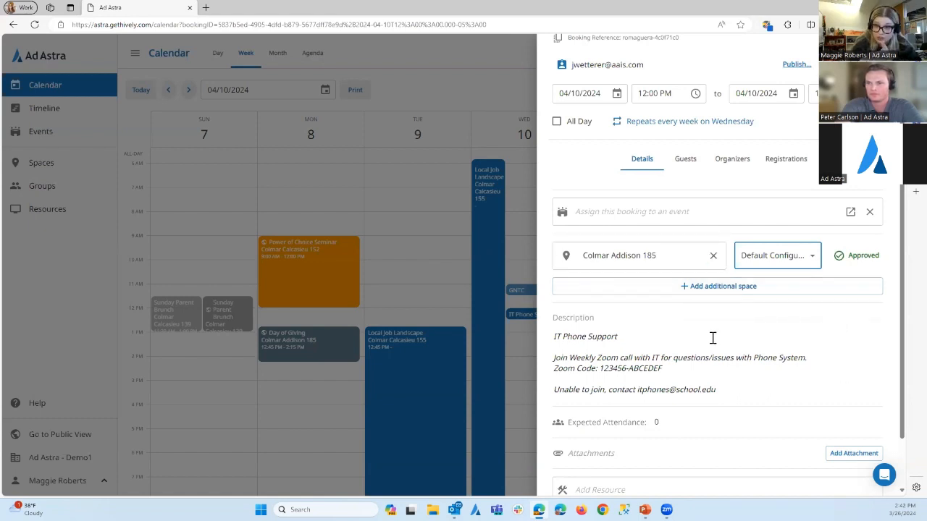
Try to add Colmar Addison 193 as an additional space for only this instance of the booking
click(717, 288)
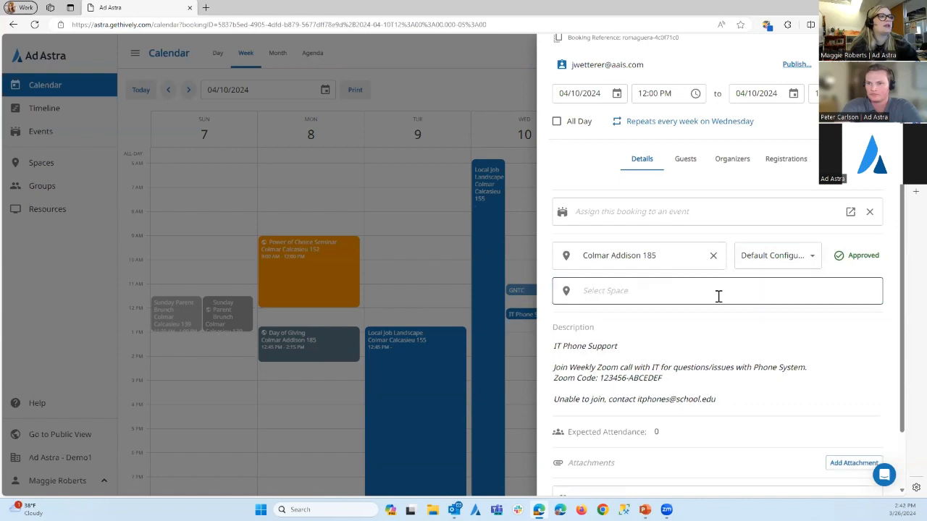
click(651, 286)
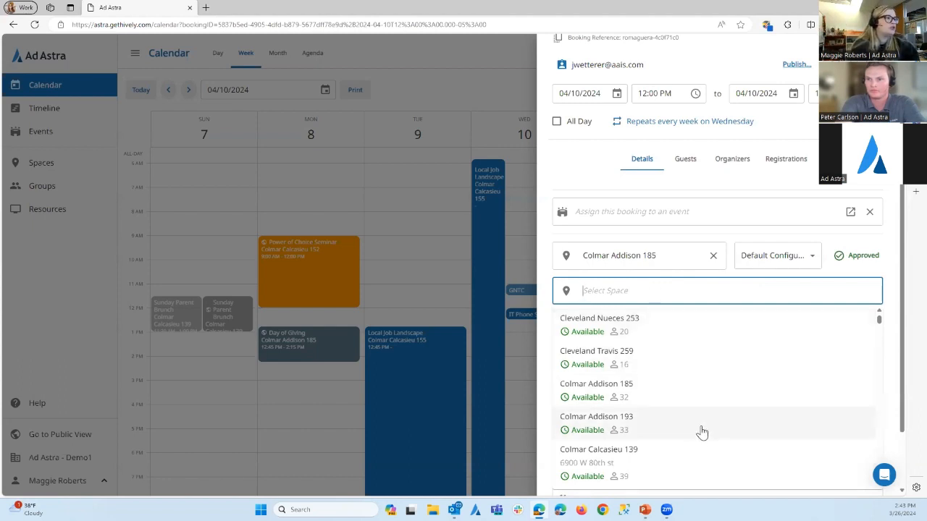
click(678, 424)
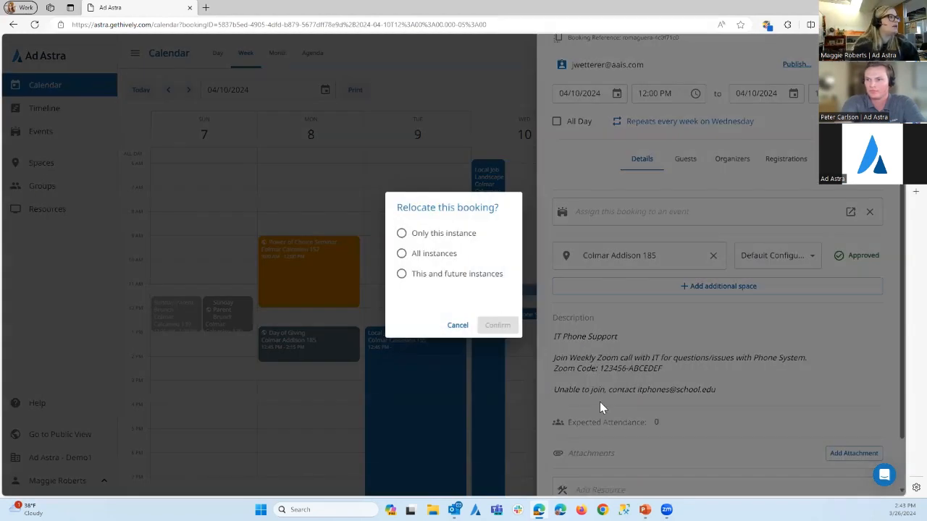
click(402, 233)
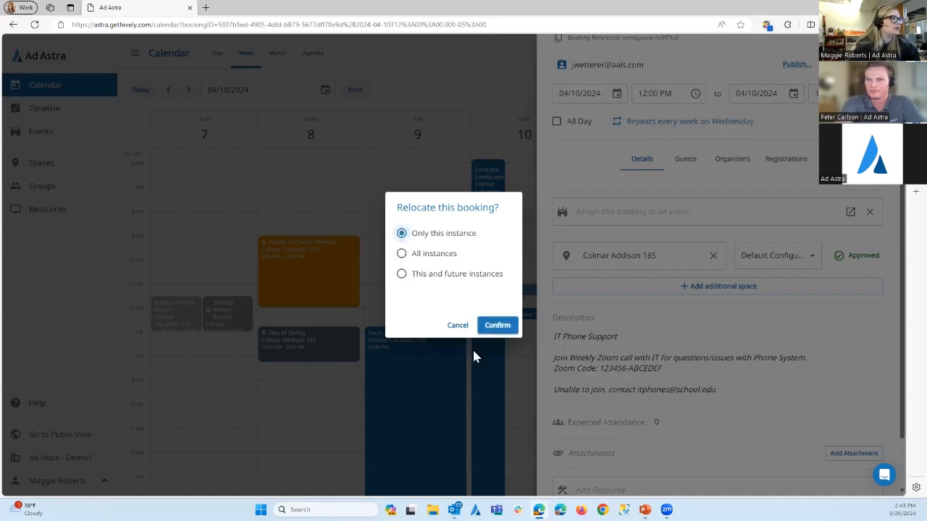
click(489, 329)
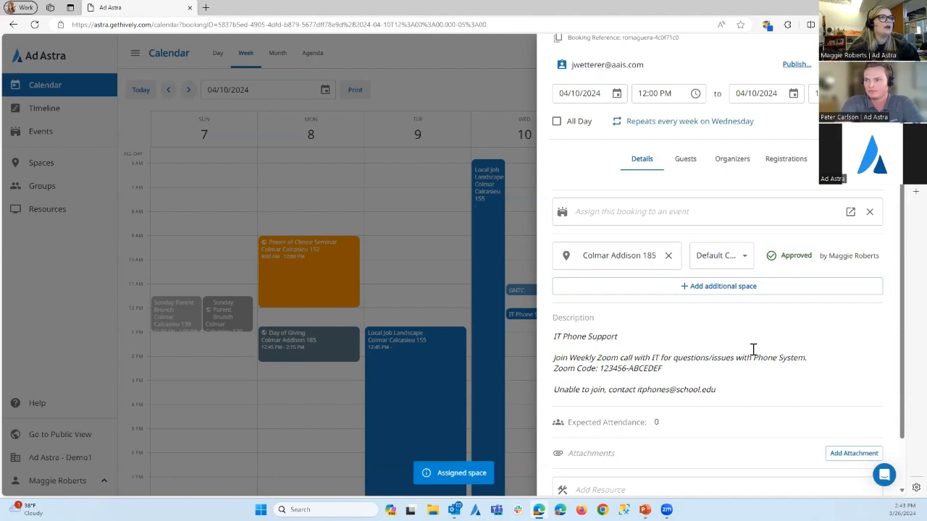
Add Colmar Addison 193 as an additional space for all instances of the booking
scroll(750, 262, down, 2)
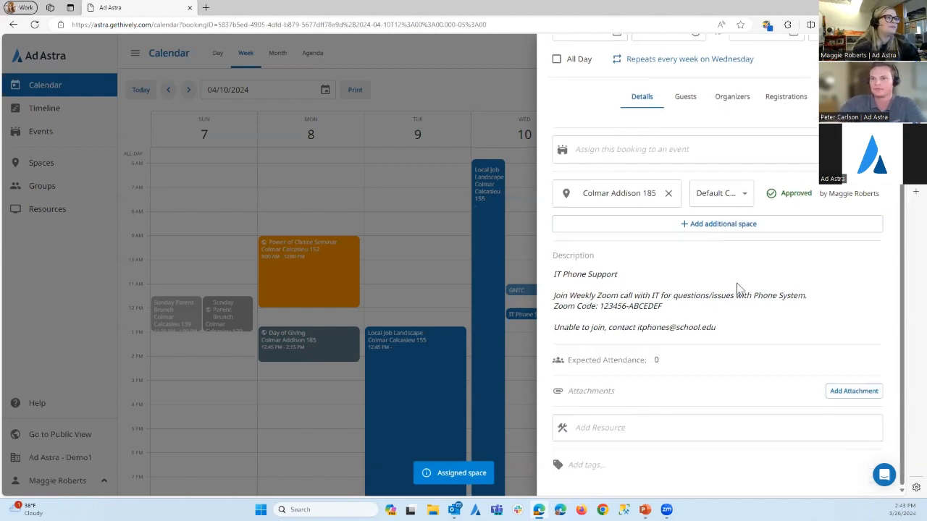
click(693, 223)
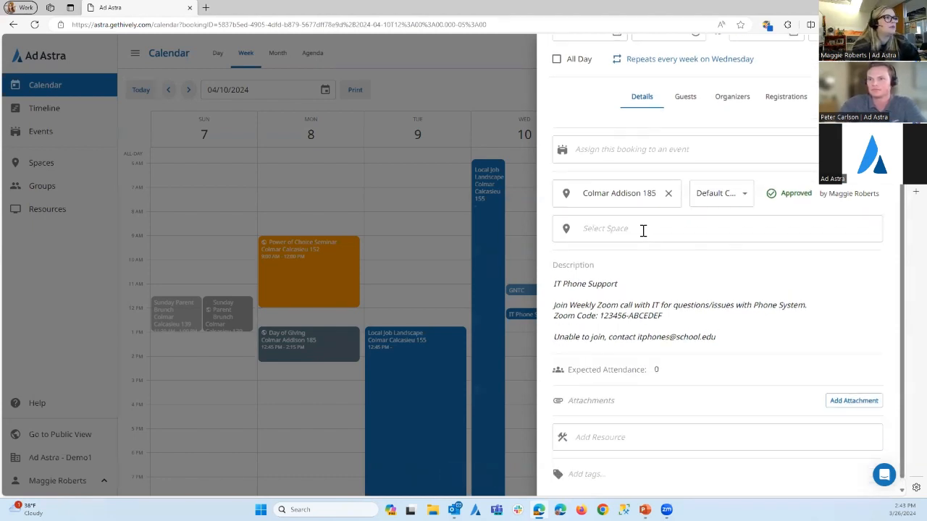
click(641, 229)
click(637, 359)
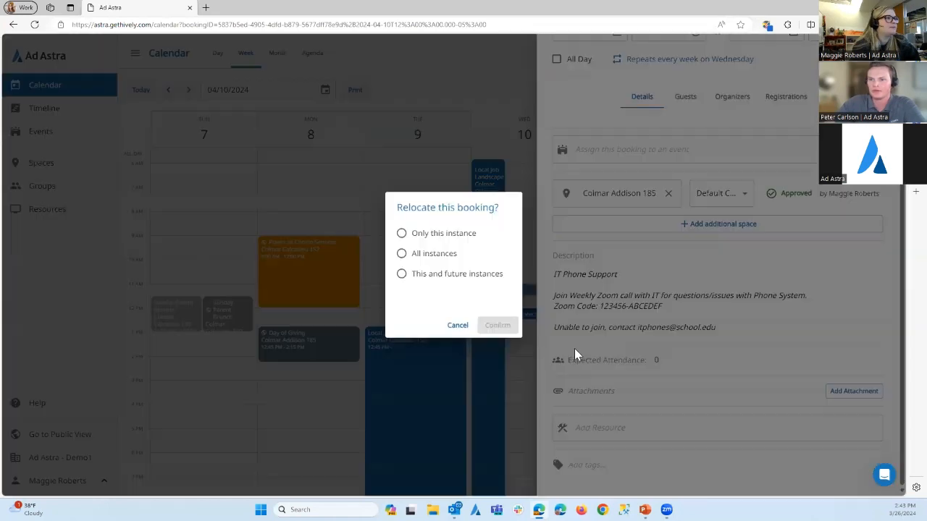
click(402, 254)
click(497, 325)
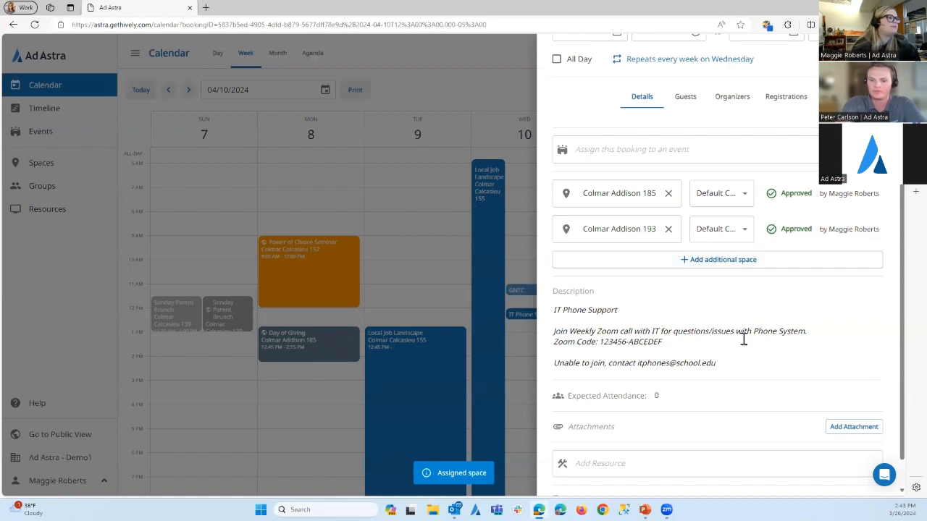
View the file selection for adding an attachment to the booking and close it without choosing a file
scroll(716, 398, down, 1)
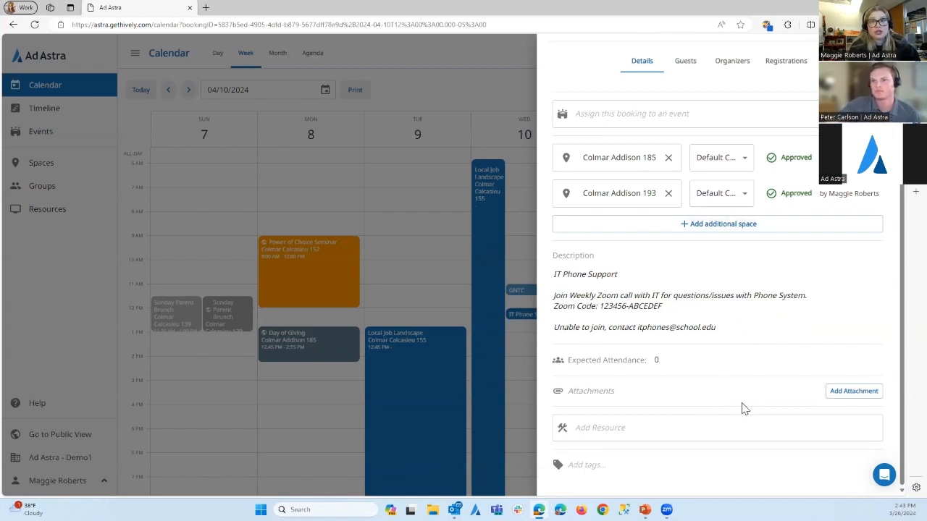
click(852, 394)
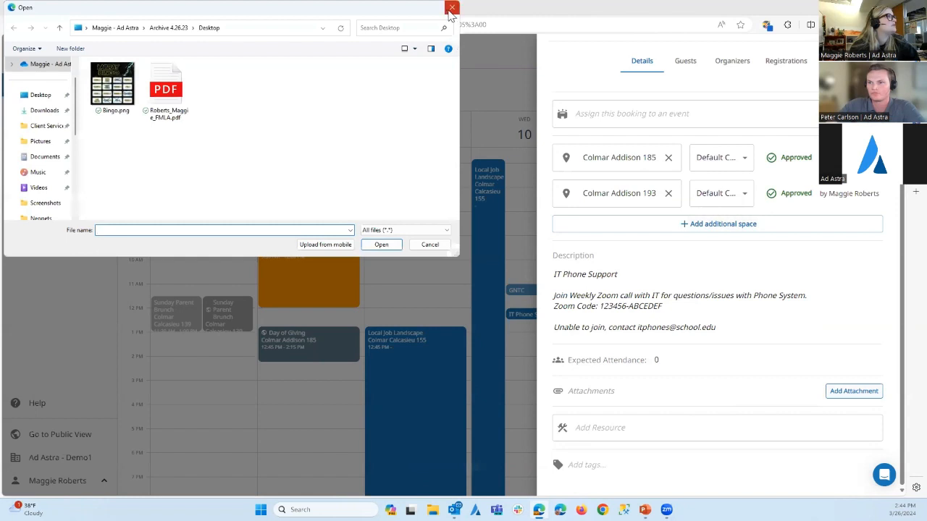
click(452, 8)
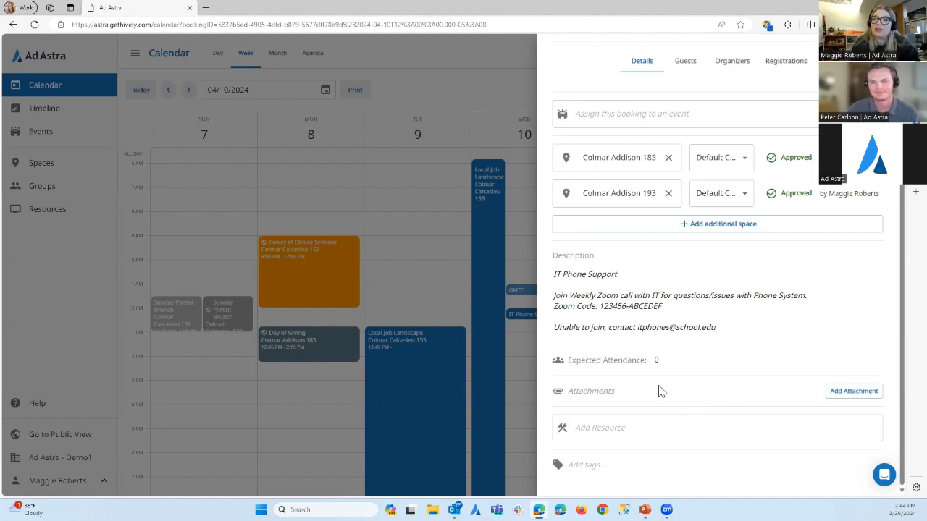
Browse the resources that can be added to the booking and their availability without selecting any
click(633, 428)
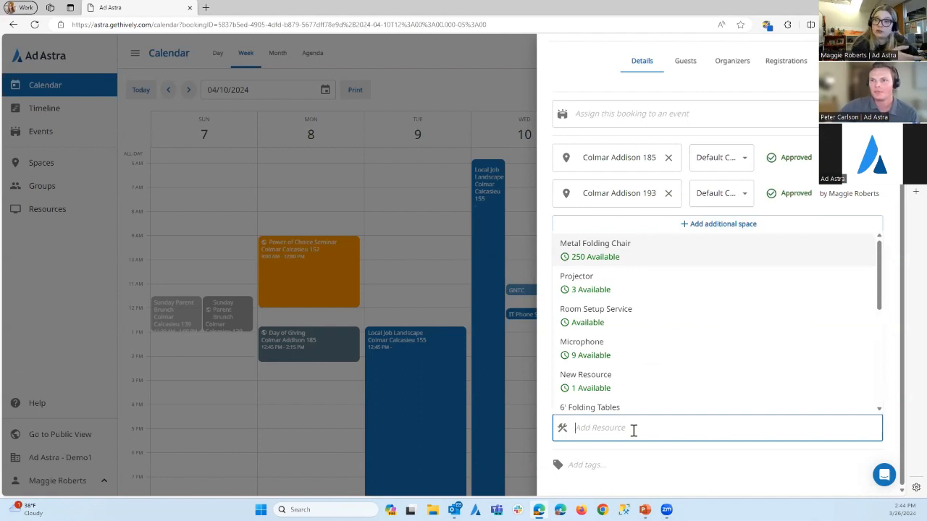
click(647, 454)
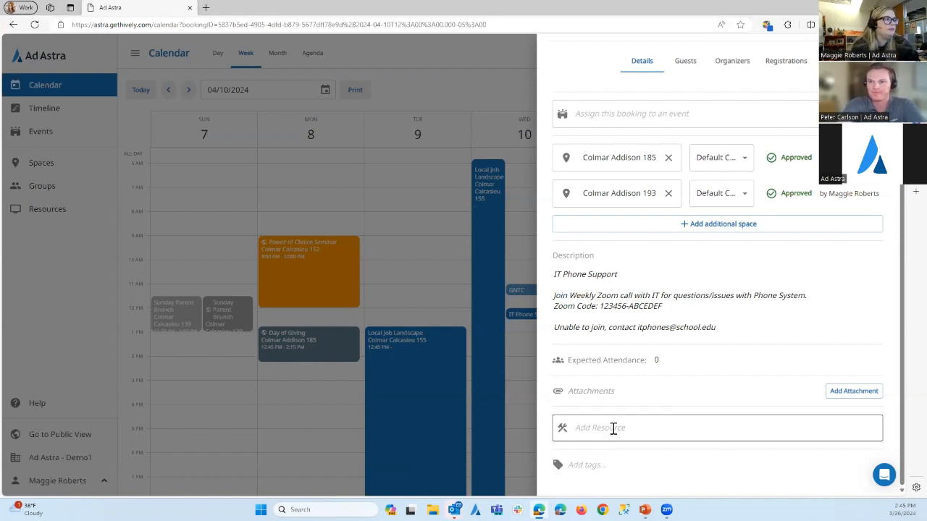
click(631, 428)
scroll(669, 340, down, 3)
scroll(668, 362, up, 3)
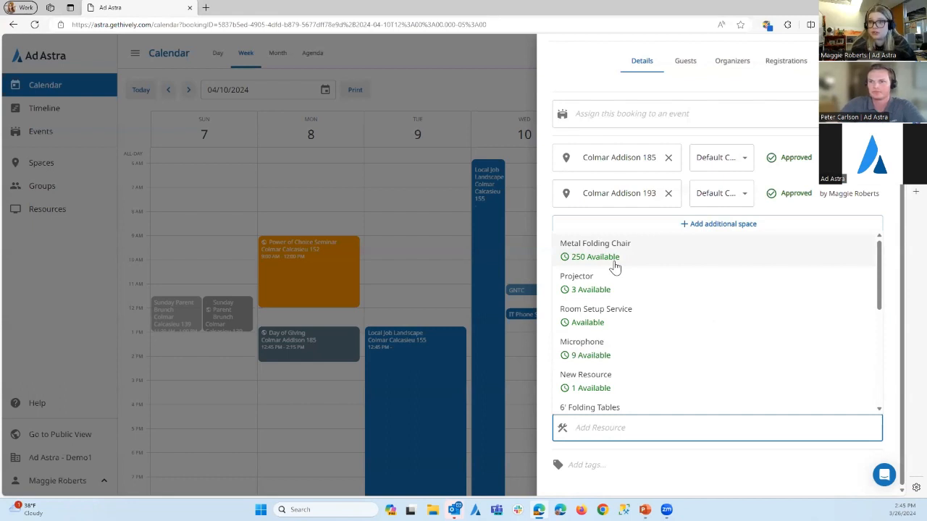
scroll(615, 269, down, 5)
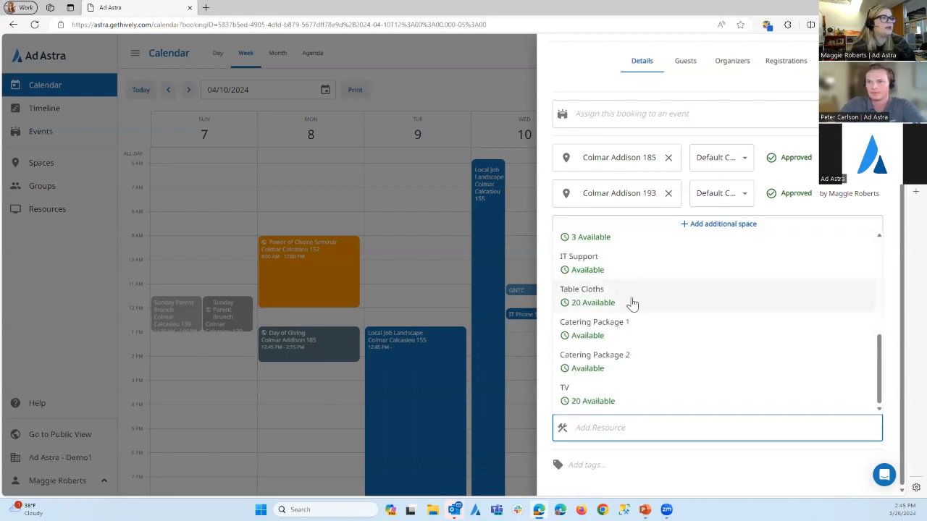
scroll(648, 333, up, 3)
scroll(663, 358, up, 2)
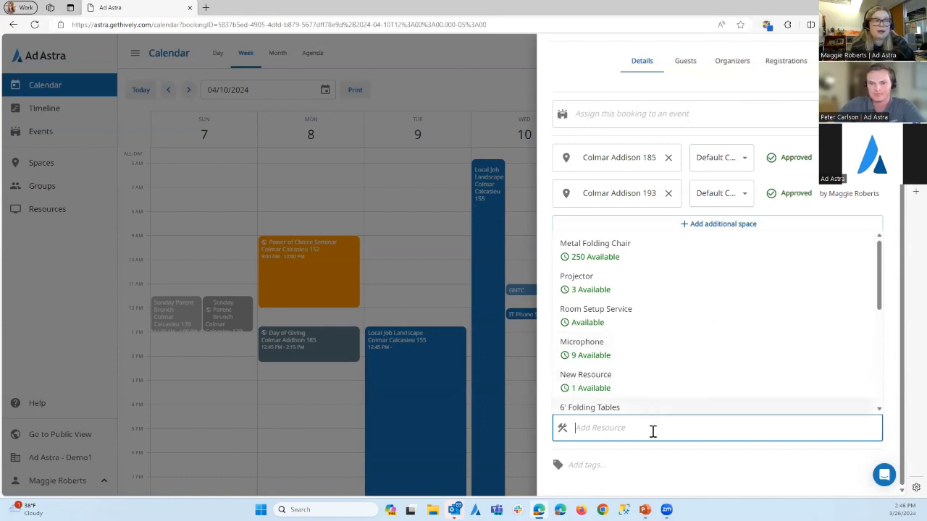
Browse the tags available for the booking and close the list without adding one
click(610, 467)
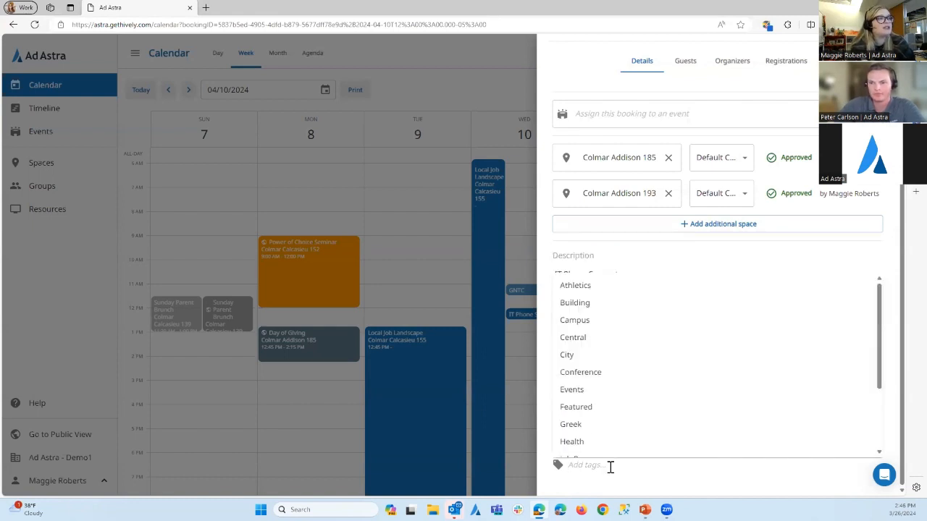
scroll(617, 391, down, 3)
scroll(618, 391, up, 3)
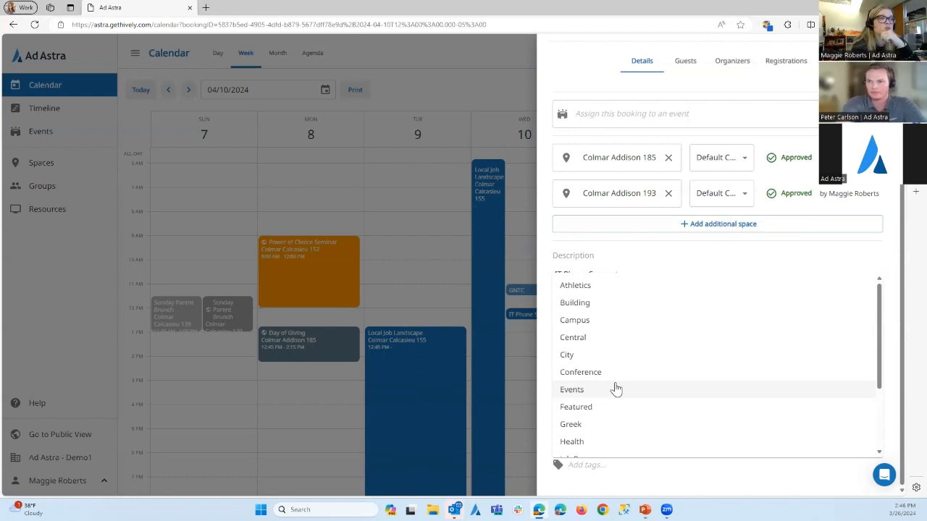
click(632, 482)
Open the booking's guest settings and view the users and groups that can be added as attendees
scroll(676, 376, up, 3)
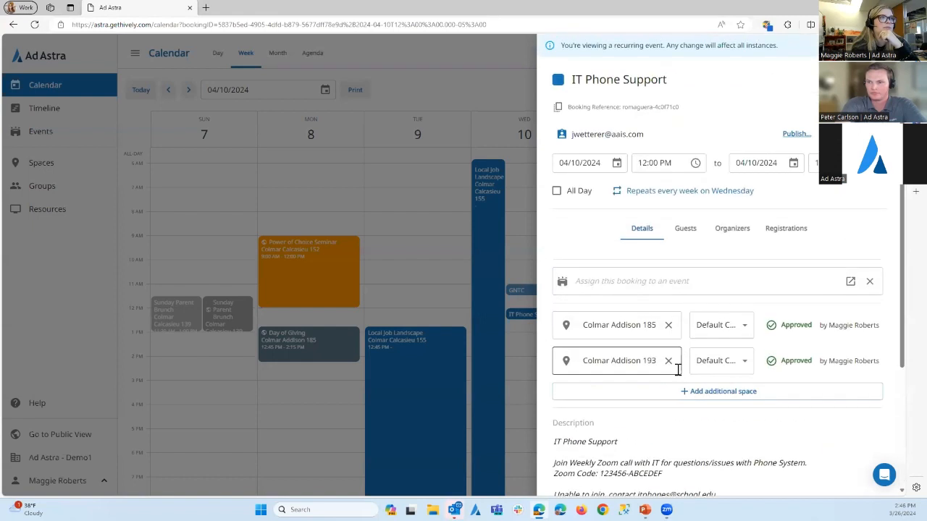
click(681, 233)
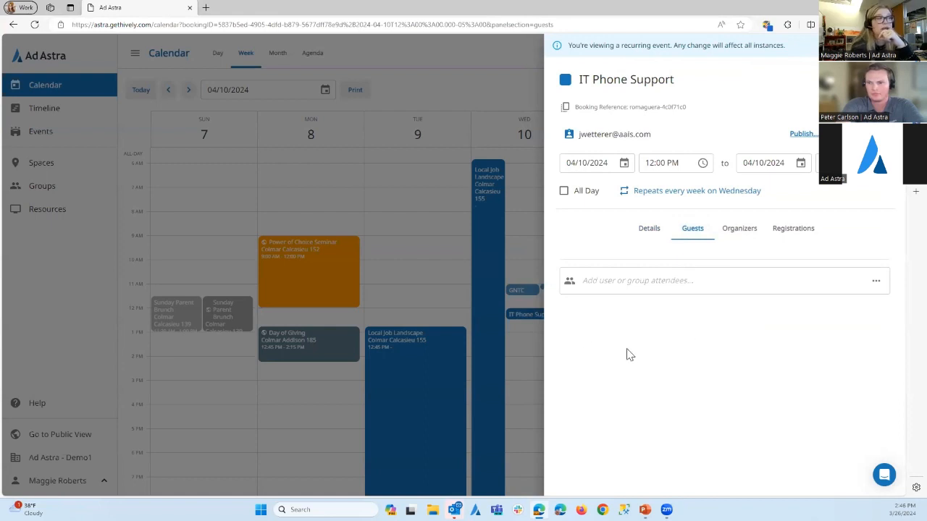
click(613, 282)
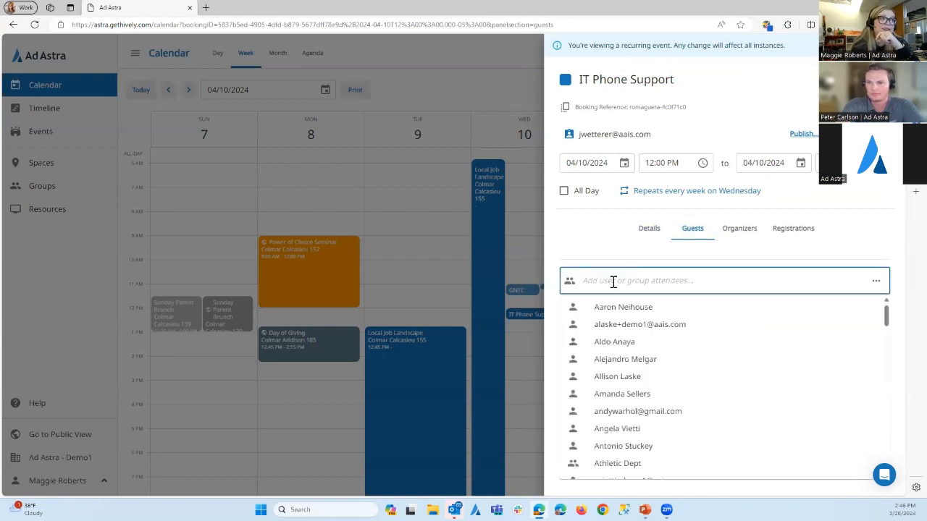
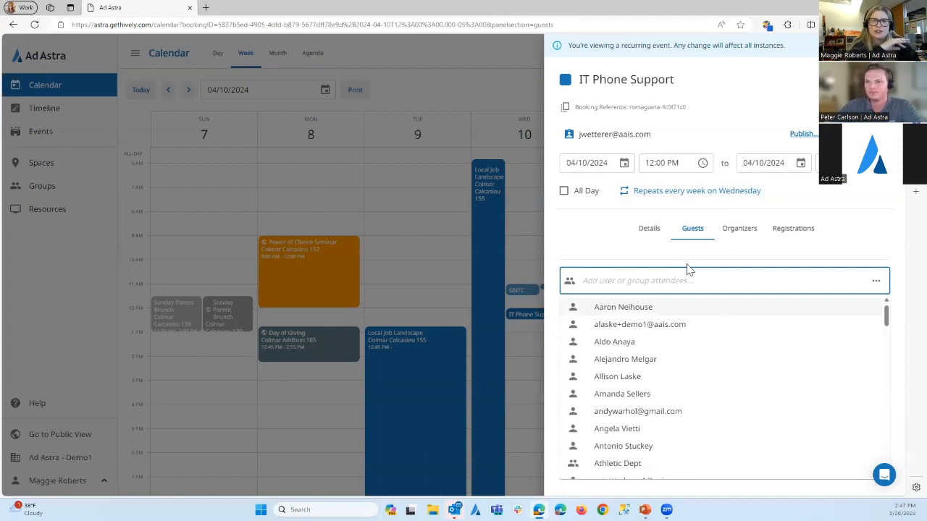
Open the booking's organizer settings and view the users and groups that can be added as organizers without selecting any
click(740, 233)
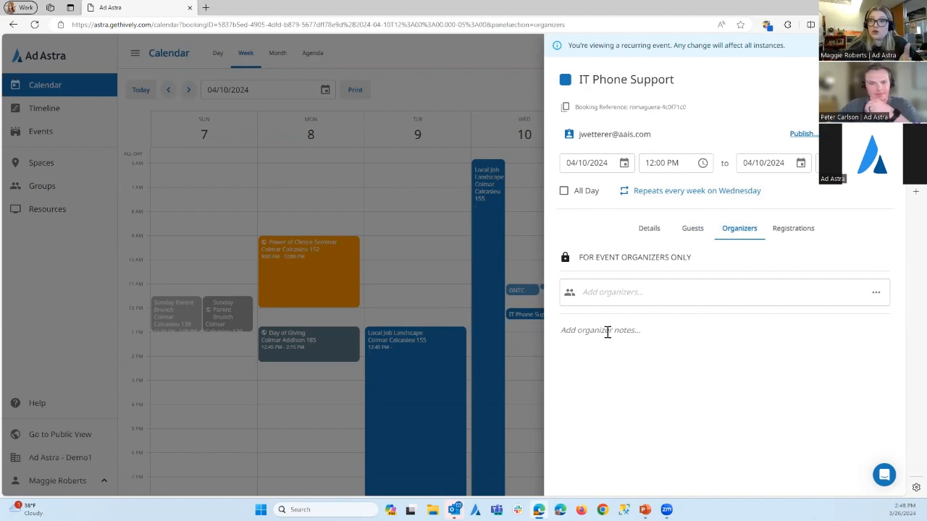
click(627, 293)
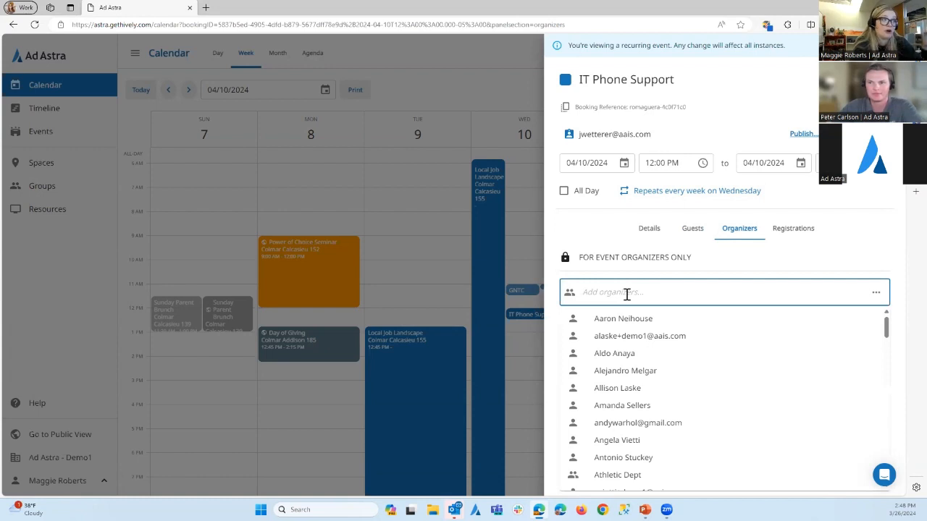
click(733, 264)
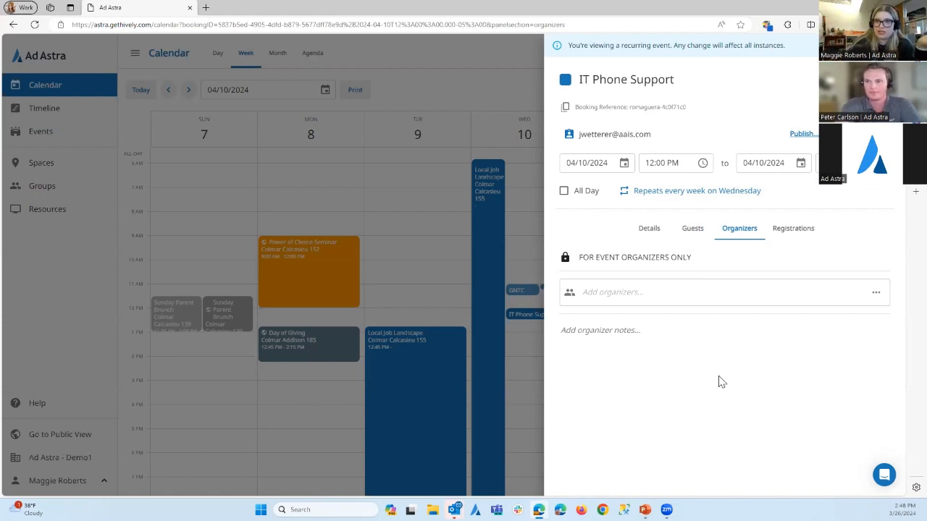
Review the IT Phone Support booking's details, including its event assignment, spaces, description and attachments
click(646, 229)
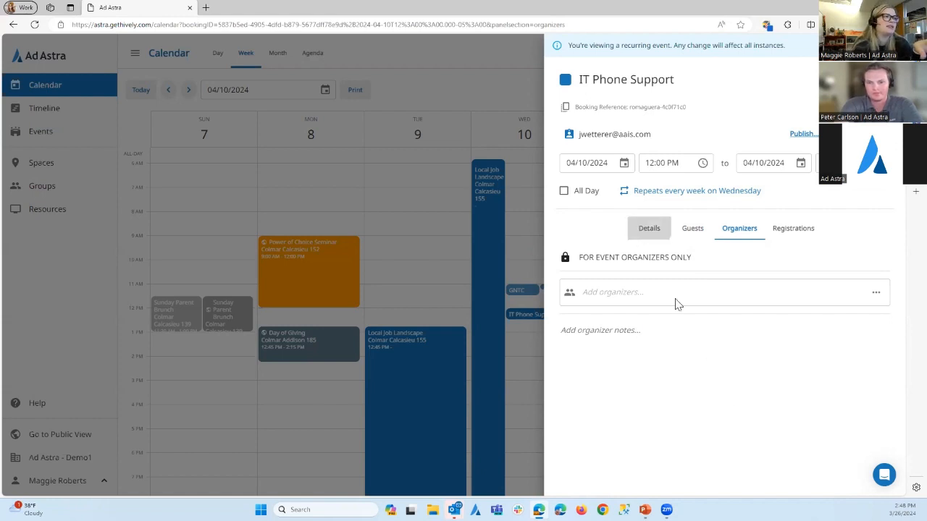
scroll(658, 436, down, 2)
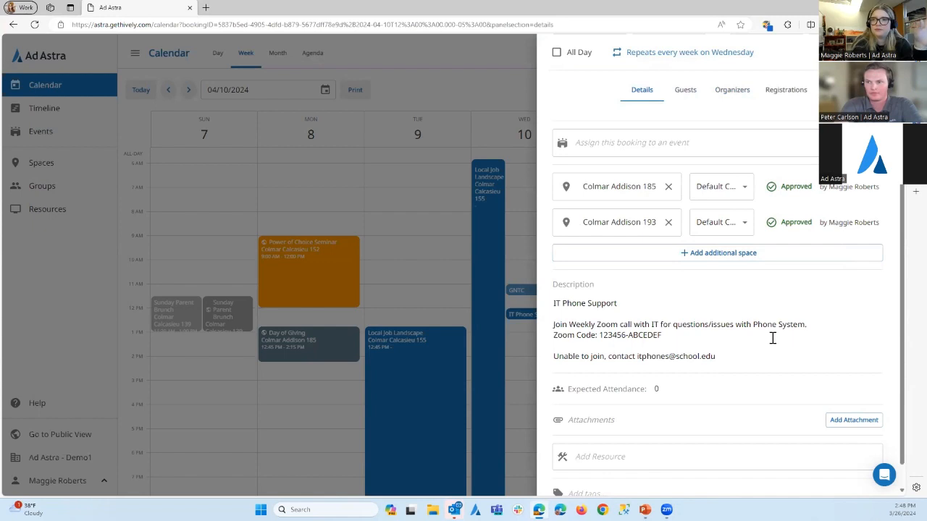
scroll(719, 302, up, 2)
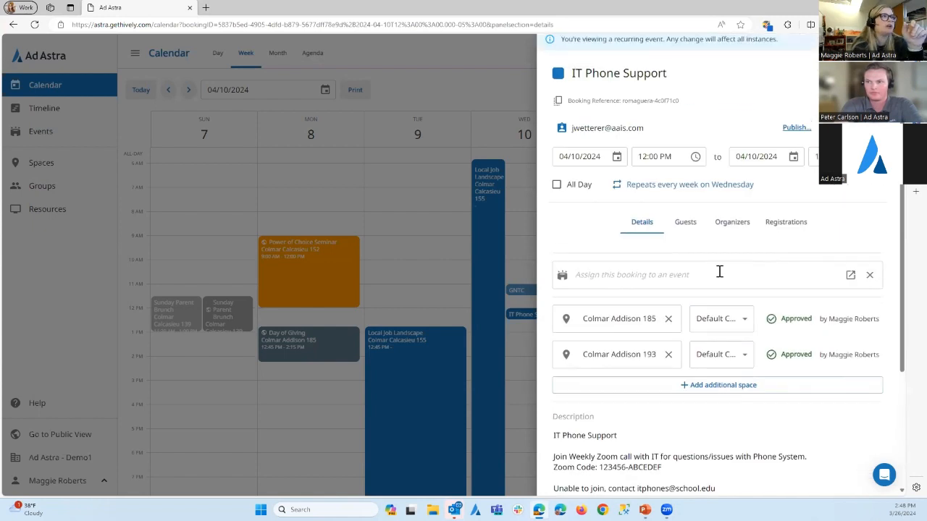
Revisit the booking's organizer, guest and detail settings, and close the booking to return to the week calendar
click(730, 231)
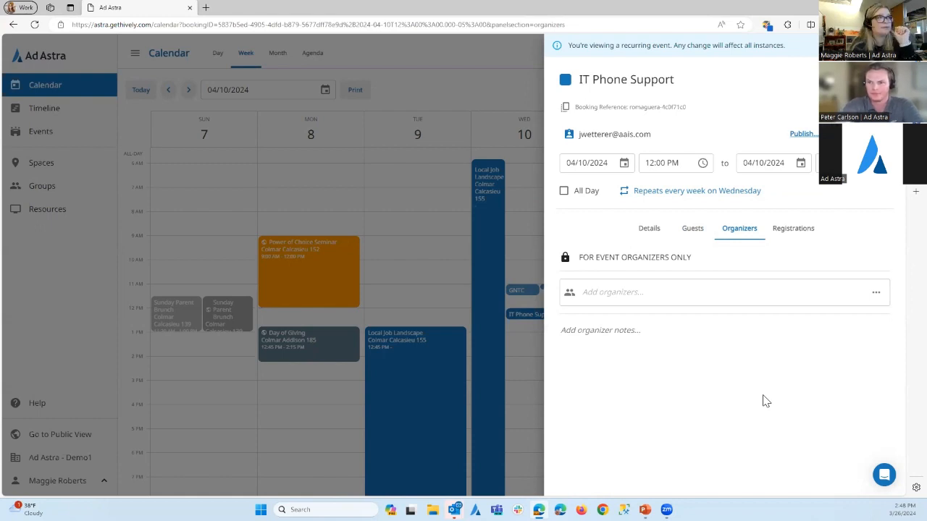
click(686, 228)
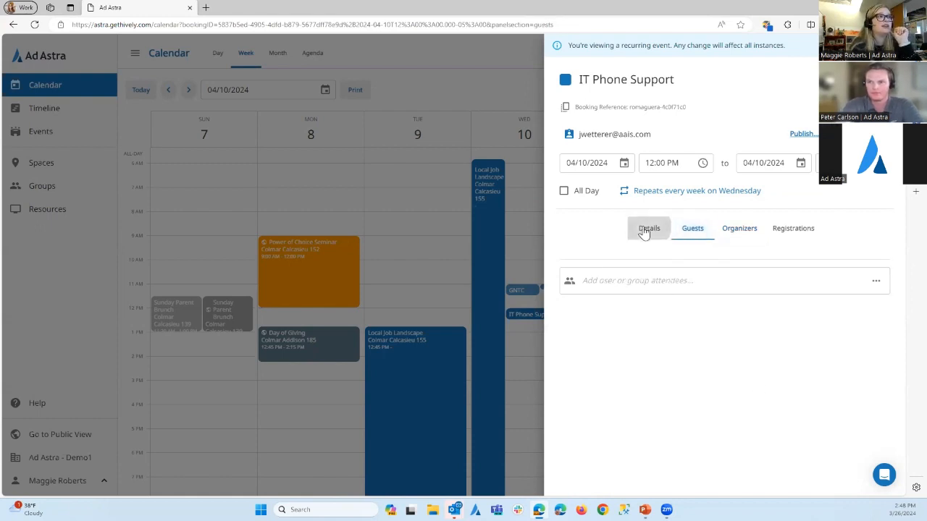
click(644, 230)
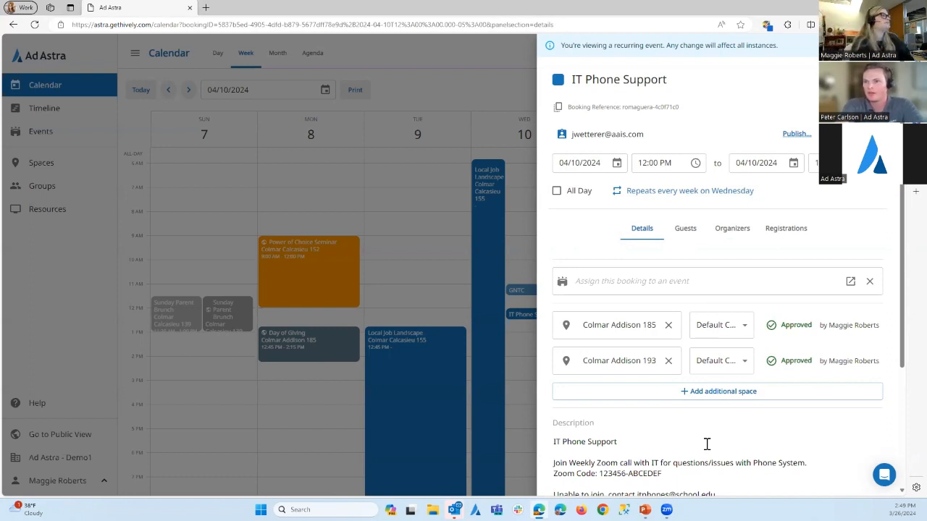
click(446, 87)
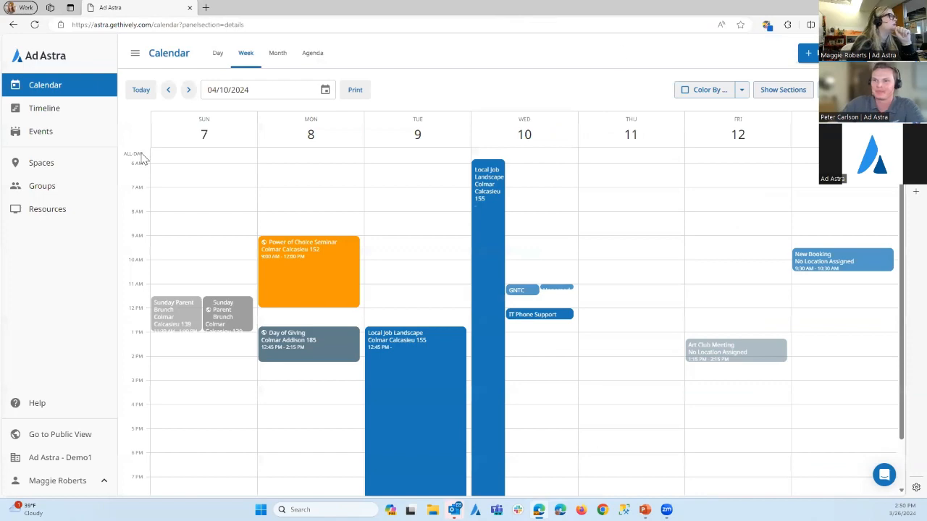
View the Athletic Dept group's details and the bulk import options for groups without changing anything
click(36, 188)
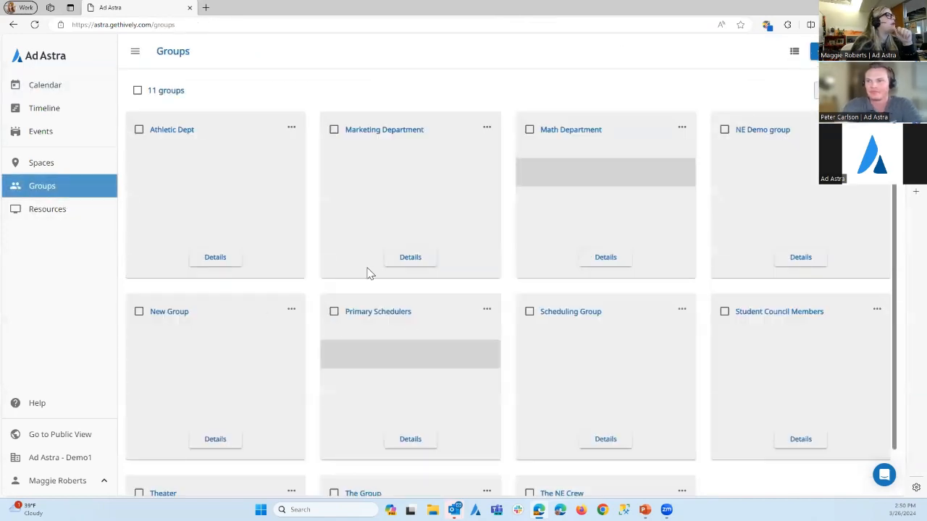
click(162, 130)
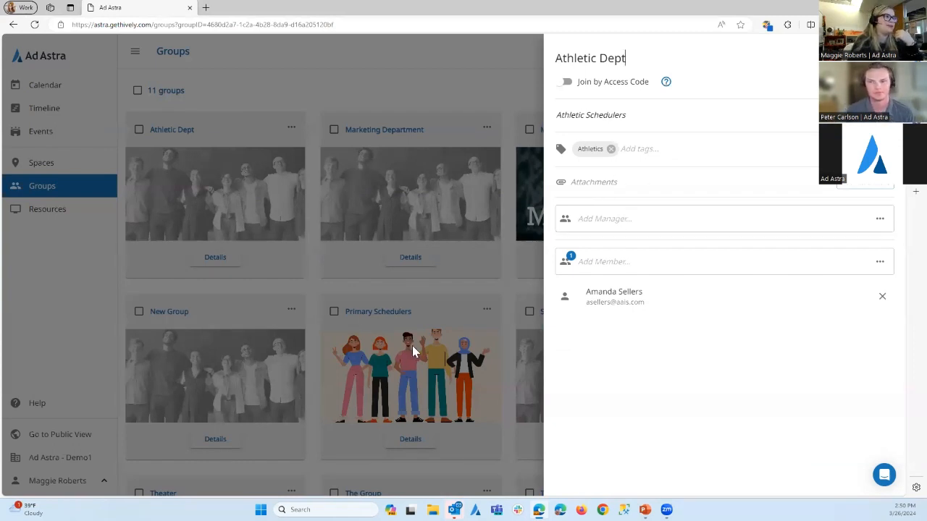
click(426, 58)
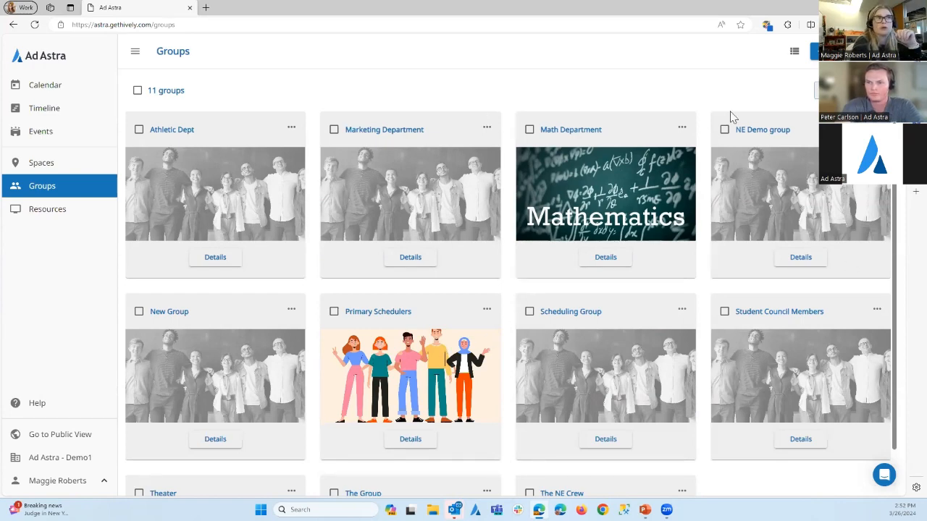
click(821, 90)
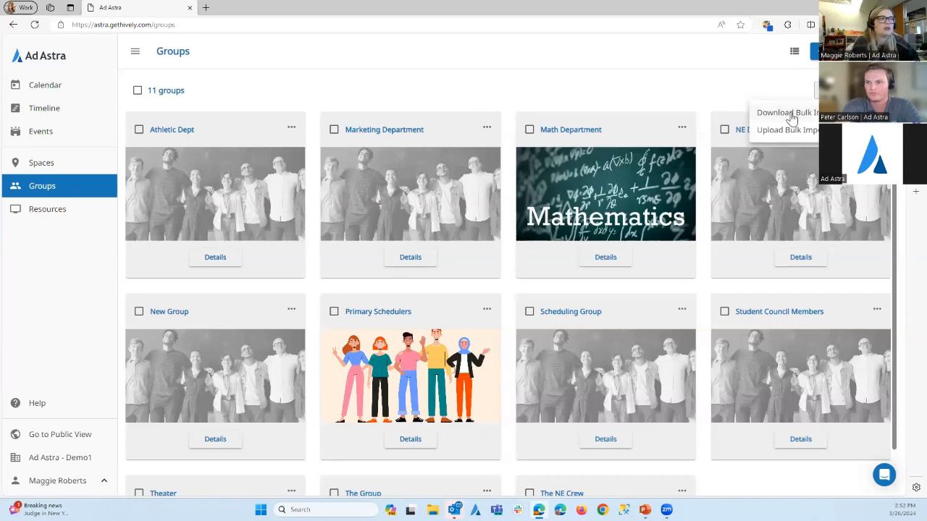
click(485, 70)
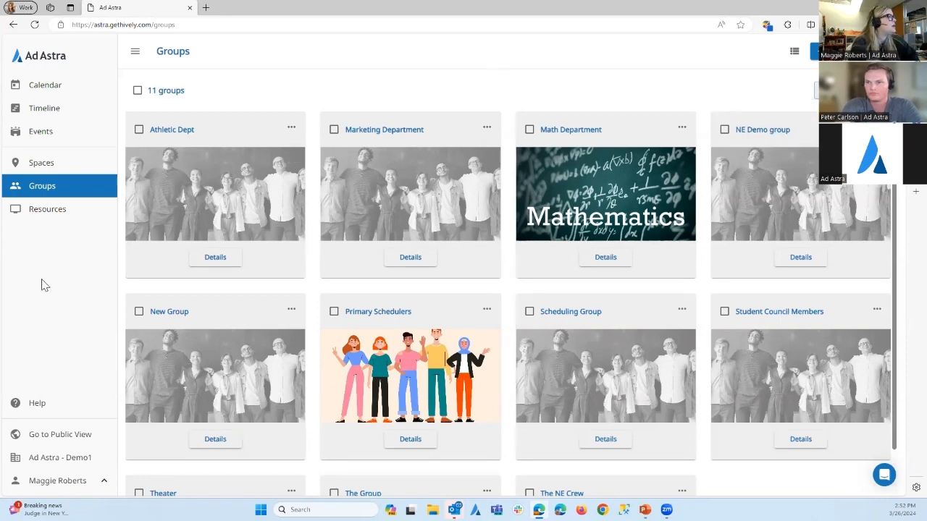
View the Publishing section of the organization settings and open the published public calendar in its own browser tab
click(58, 482)
click(62, 444)
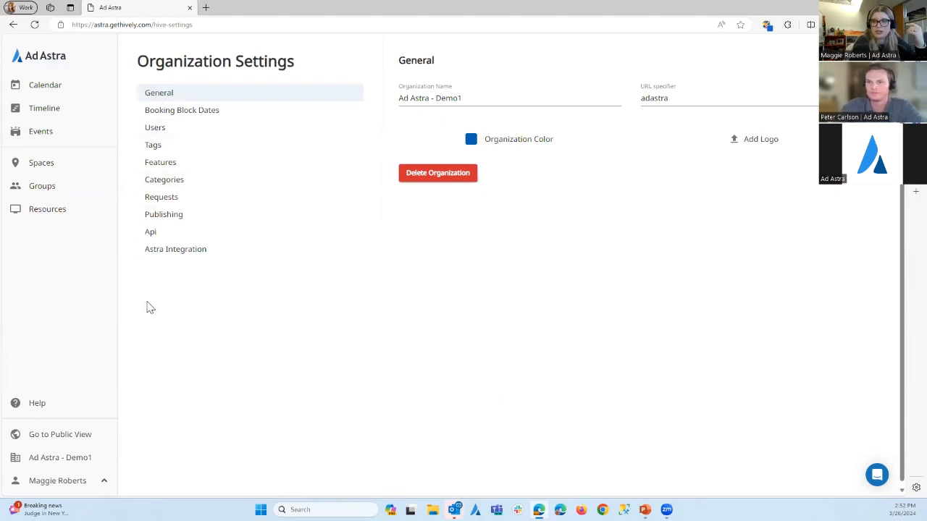
click(165, 215)
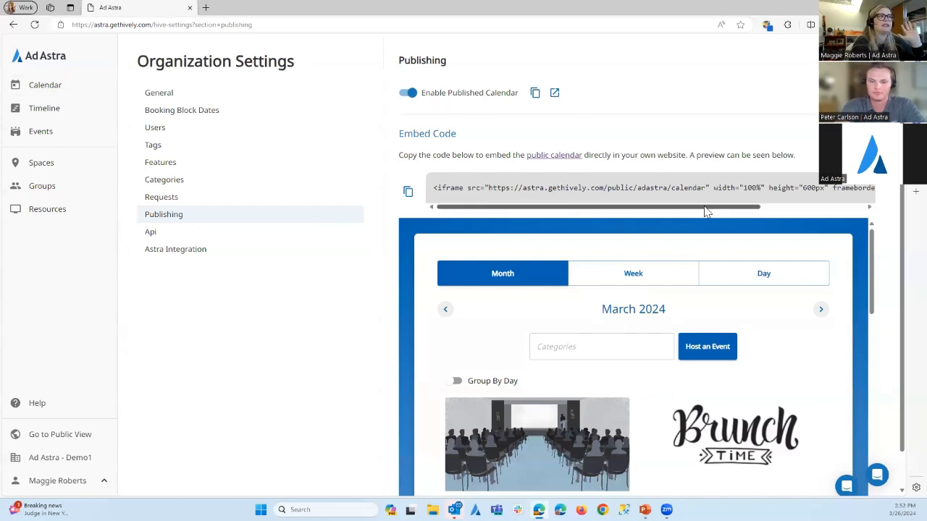
click(554, 93)
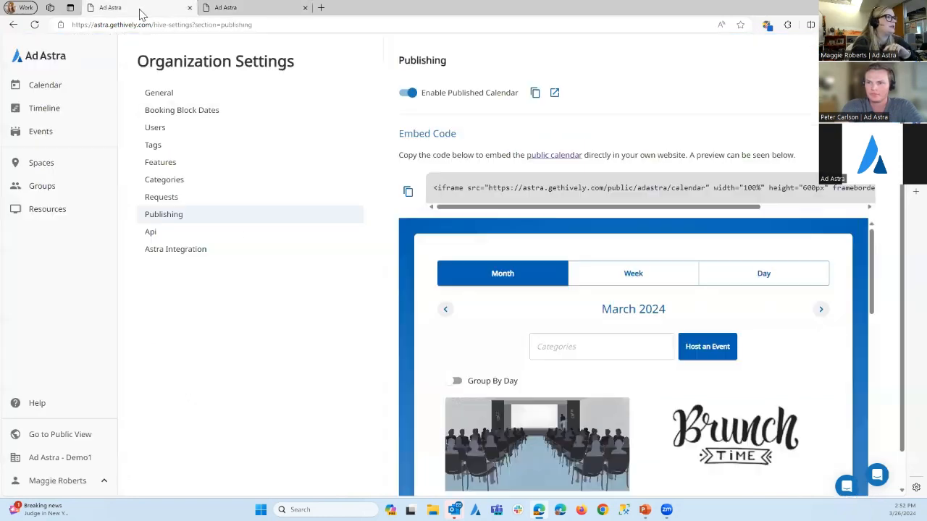
click(142, 8)
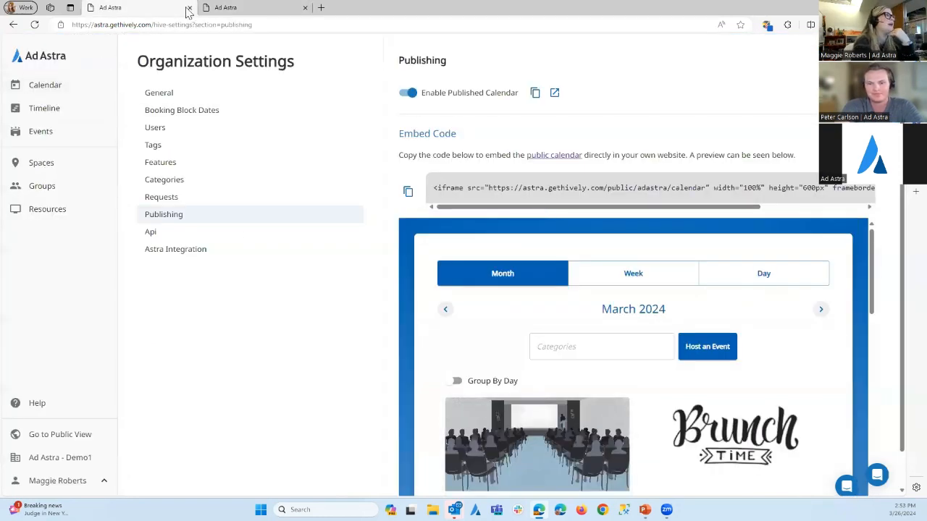
click(239, 7)
View the public calendar's category filter options, and preview its Calendar layout before returning to the Gallery layout
click(699, 158)
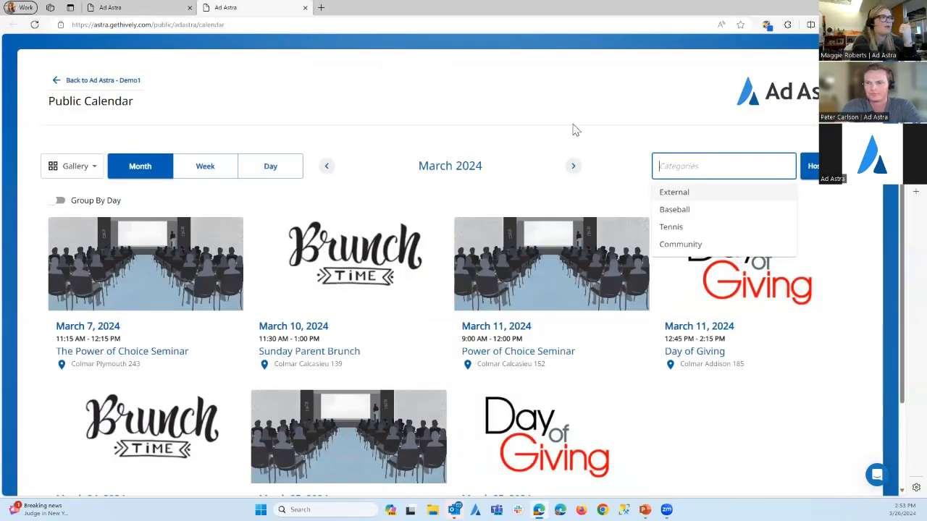
click(543, 120)
click(84, 170)
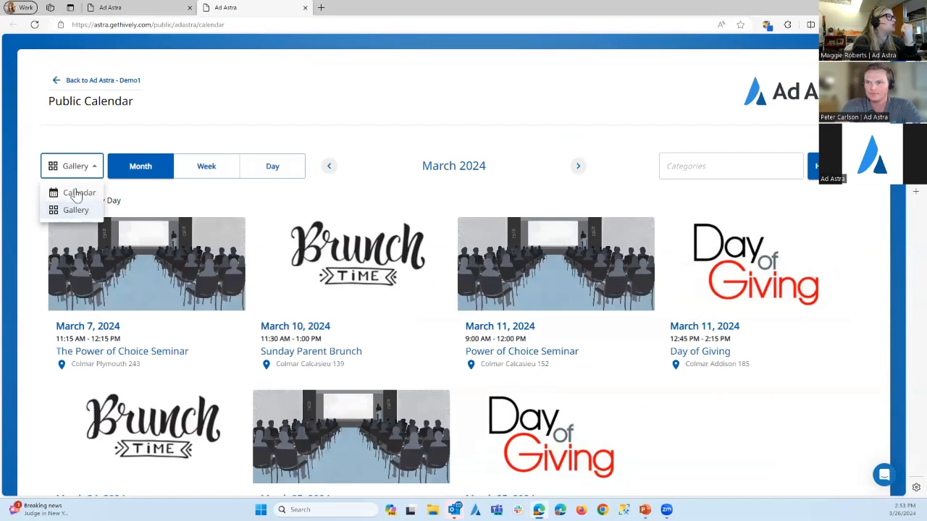
click(78, 193)
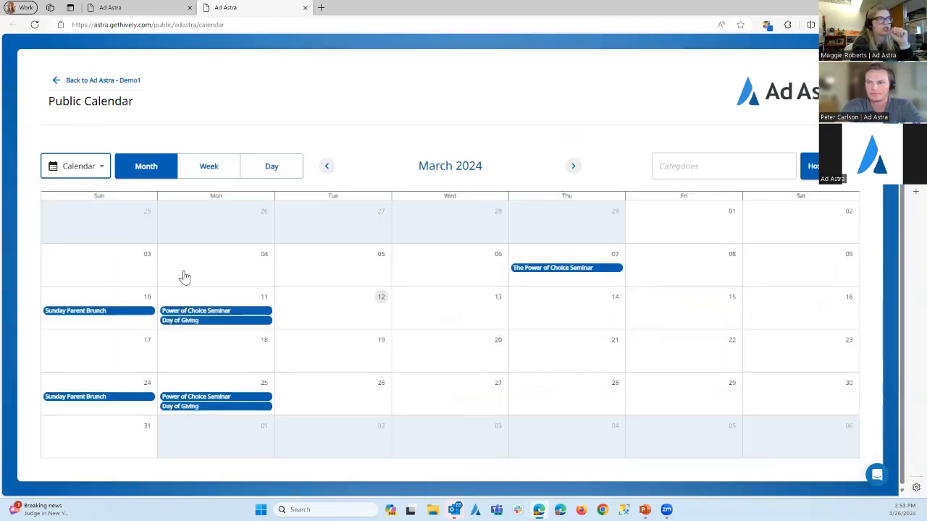
click(83, 174)
click(81, 207)
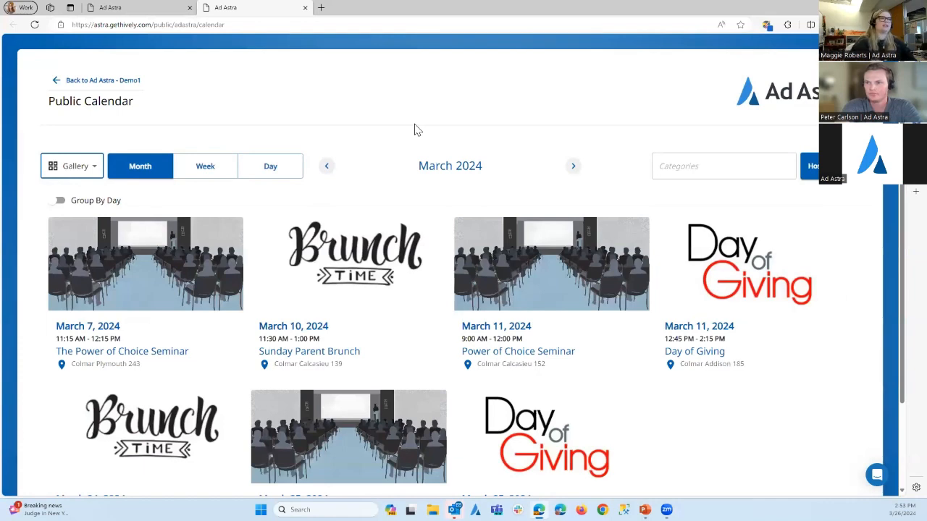
View the public page of the March 11, 2024 Power of Choice Seminar and go back to the public calendar
click(500, 337)
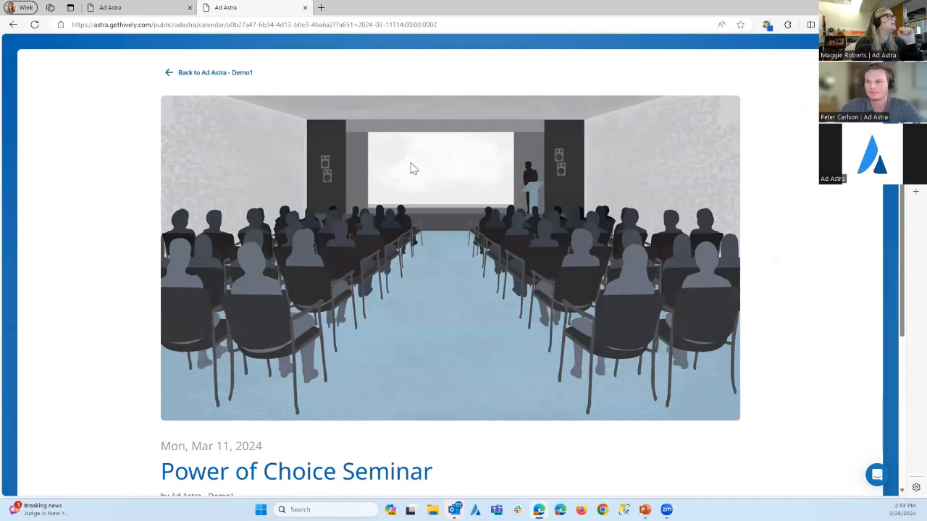
click(192, 72)
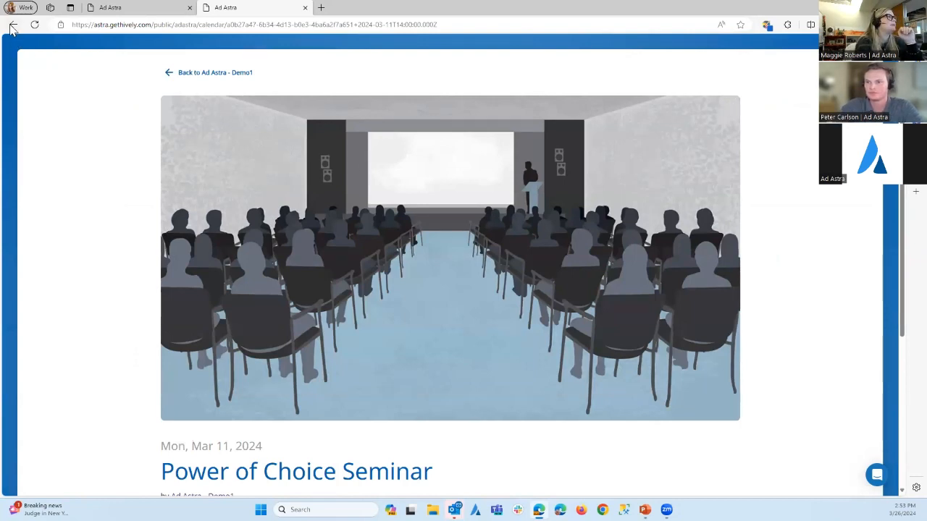